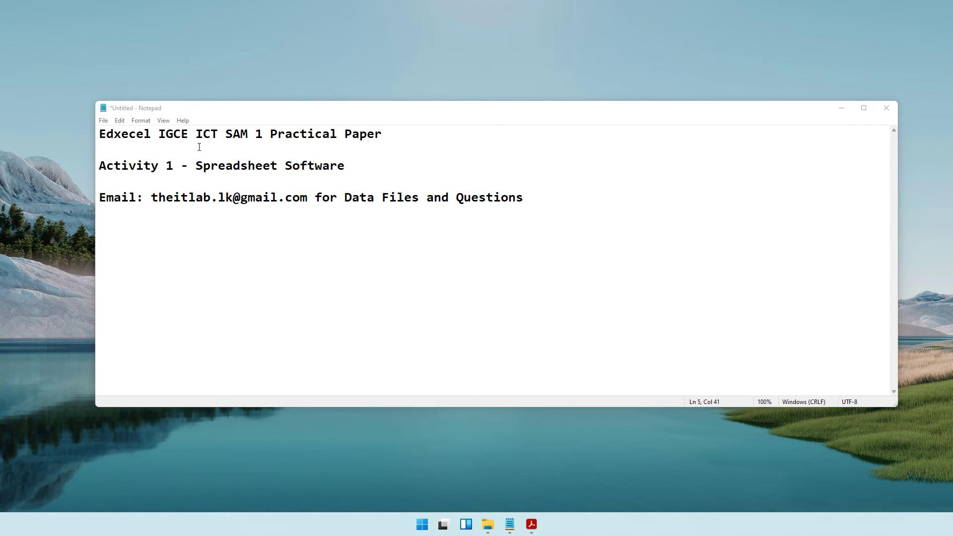
# - Review the Notepad notes on the Edexcel ICT SAM 1 practical paper, Activity 1 spreadsheet topic and contact e-mail
pyautogui.moveTo(229, 137); pyautogui.dragTo(247, 137)
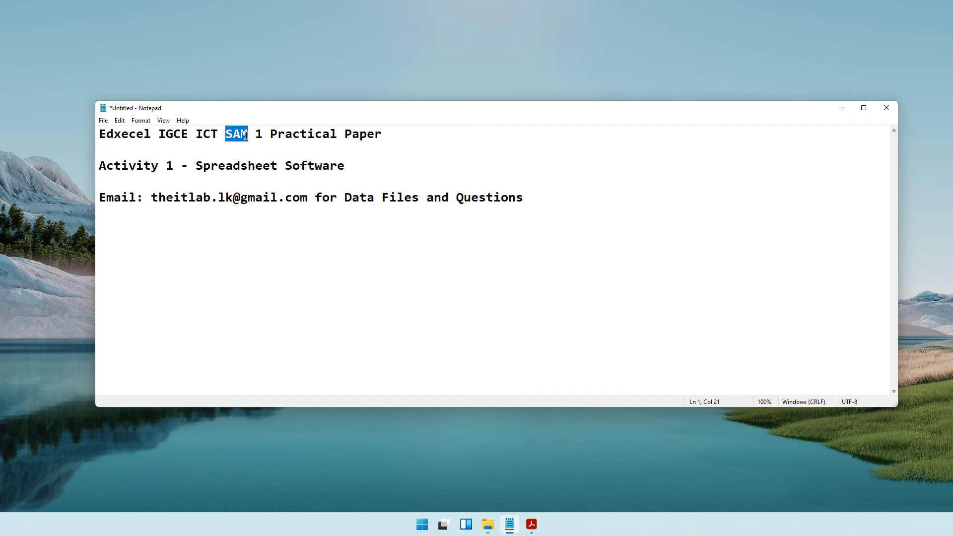
pyautogui.moveTo(233, 135); pyautogui.dragTo(260, 139)
pyautogui.moveTo(151, 198); pyautogui.dragTo(308, 209)
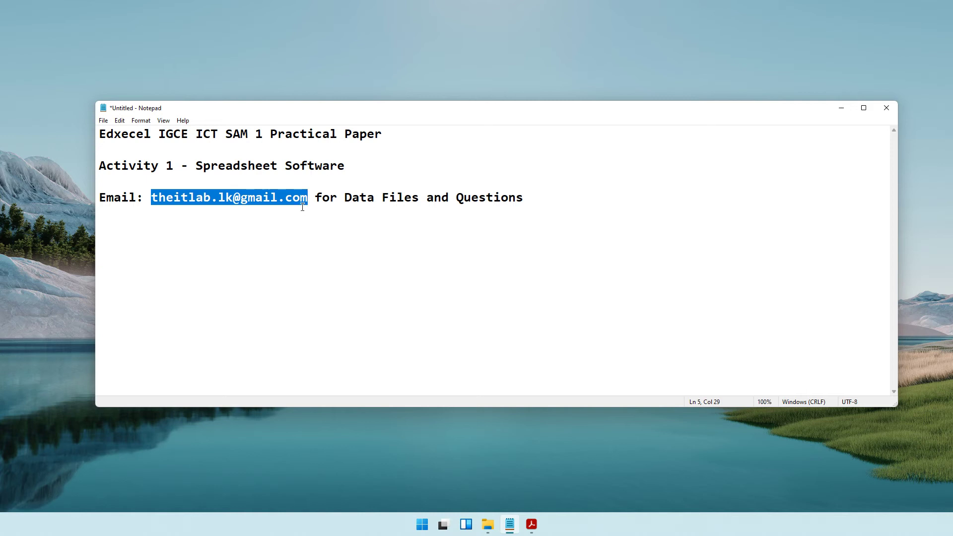
pyautogui.doubleClick(169, 166)
pyautogui.moveTo(196, 165); pyautogui.dragTo(323, 175)
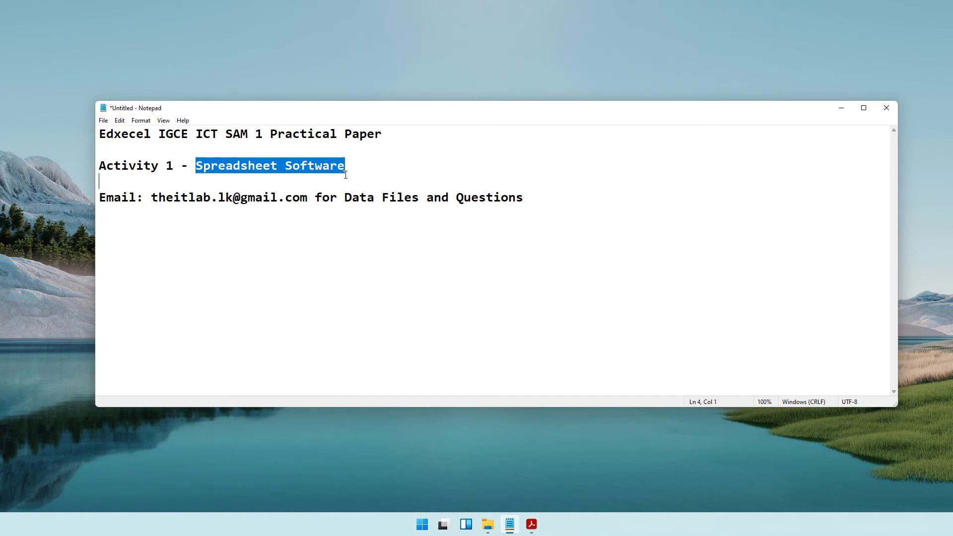
# - Switch to the question paper in Adobe Acrobat Reader and read the candidate instructions, section table and scenario details
pyautogui.click(531, 524)
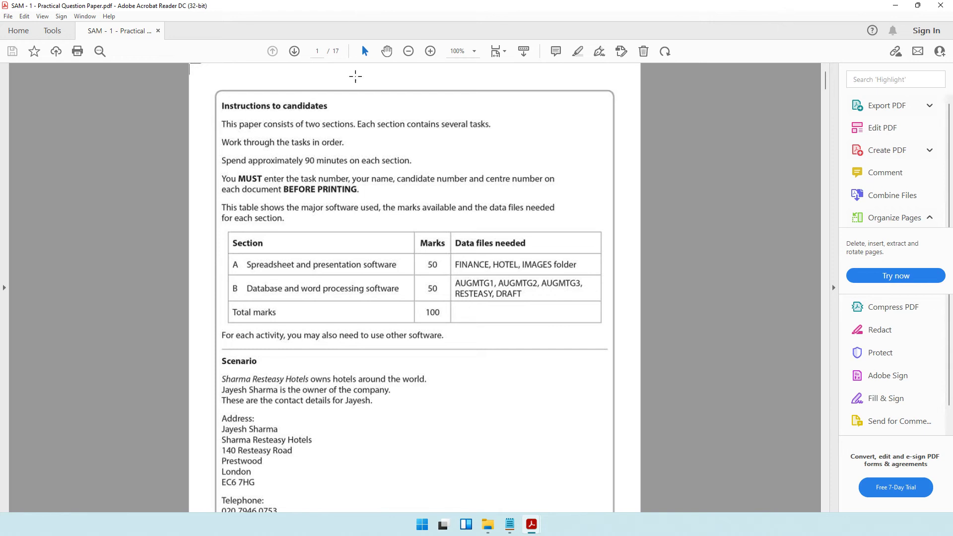
pyautogui.scroll(-2, 277, 128)
pyautogui.scroll(2, 254, 115)
pyautogui.scroll(-1, 323, 203)
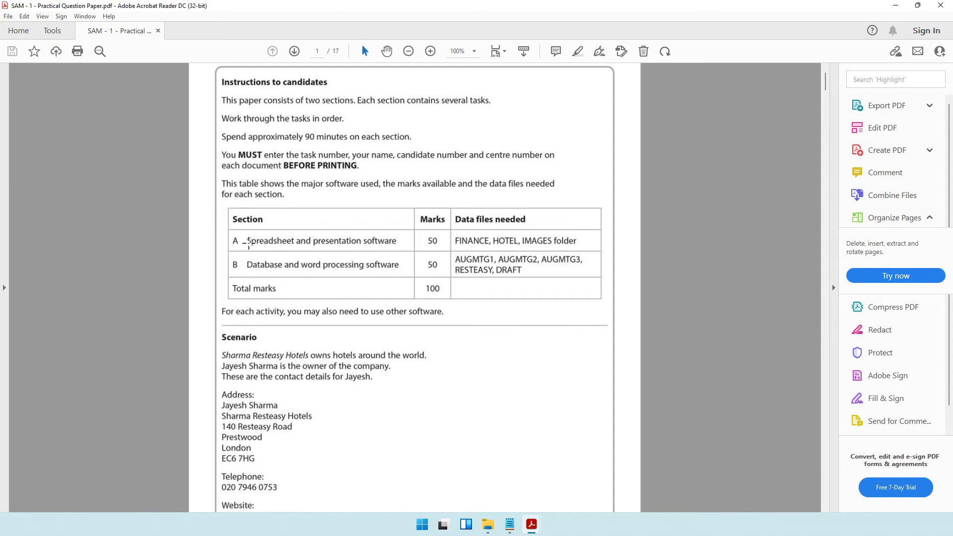
pyautogui.moveTo(246, 241); pyautogui.dragTo(280, 242)
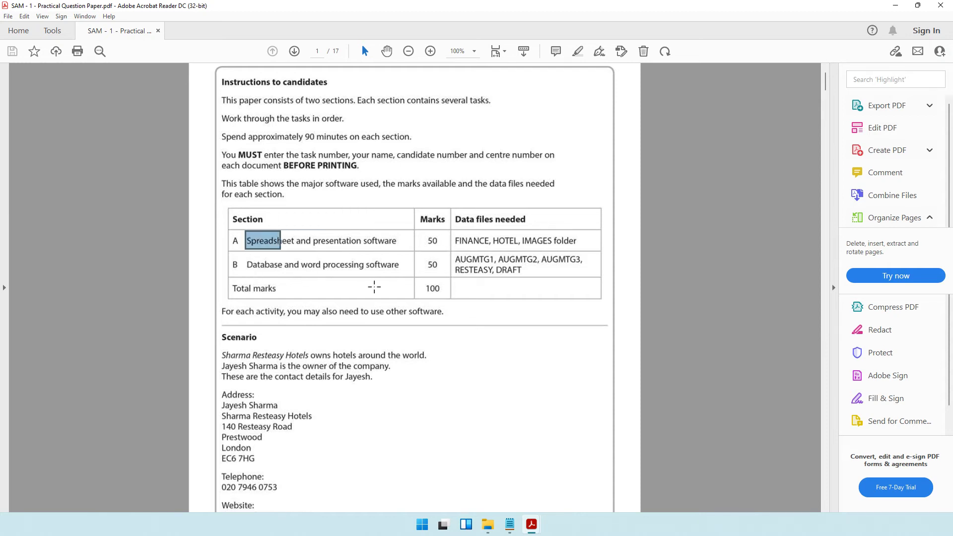
pyautogui.scroll(-5, 368, 296)
pyautogui.moveTo(216, 228); pyautogui.dragTo(519, 489)
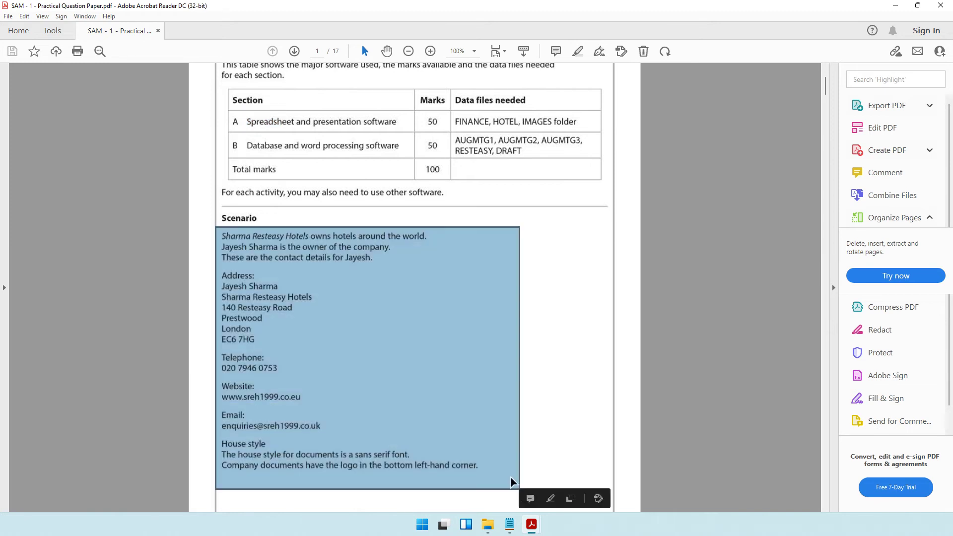
pyautogui.click(423, 370)
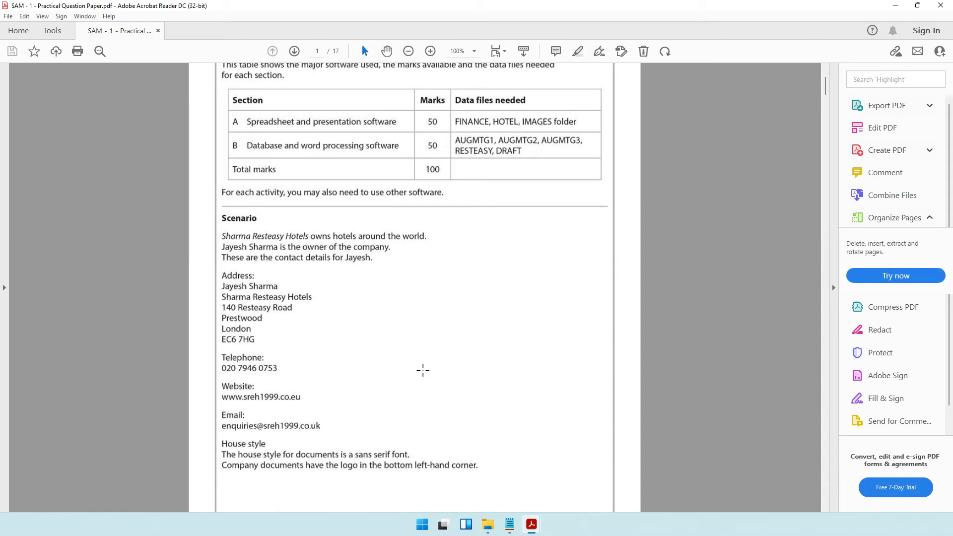
# - Read the house style requirements at the end of the scenario on the first page
pyautogui.scroll(-3, 387, 294)
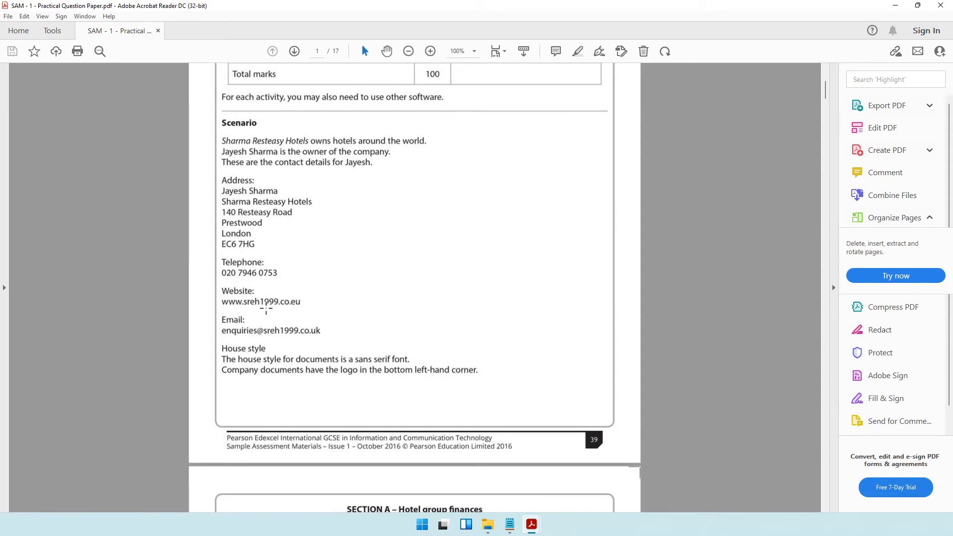
pyautogui.moveTo(219, 355); pyautogui.dragTo(489, 385)
pyautogui.click(395, 350)
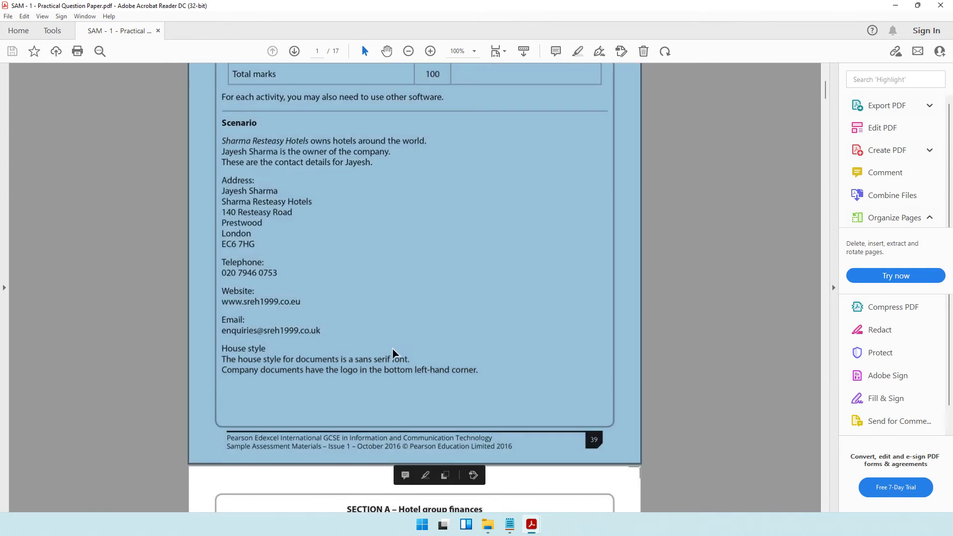
pyautogui.click(378, 362)
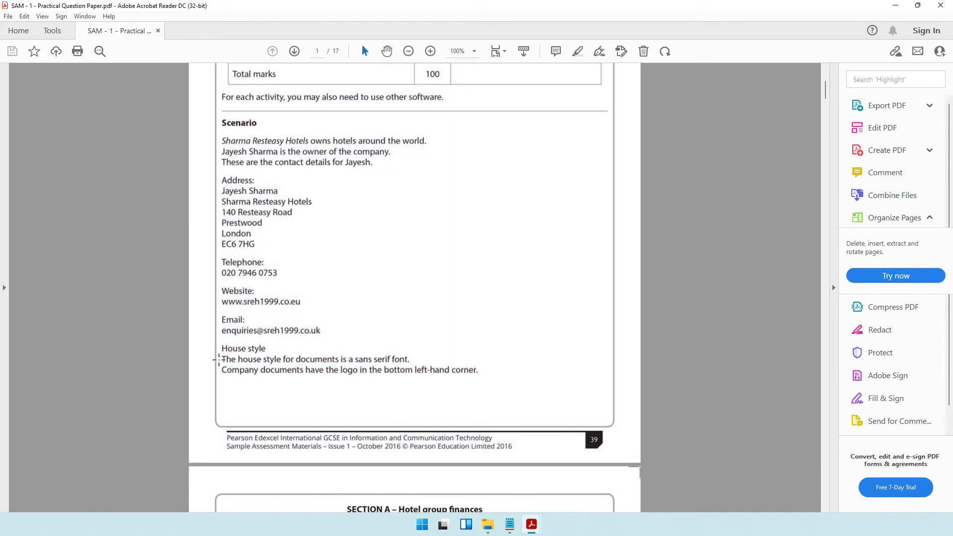
pyautogui.moveTo(224, 354); pyautogui.dragTo(494, 385)
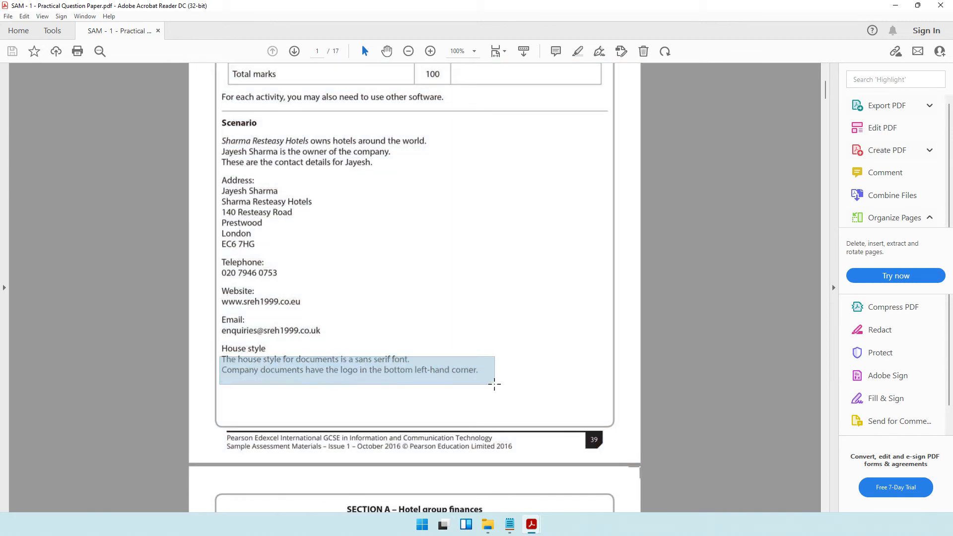
pyautogui.click(374, 351)
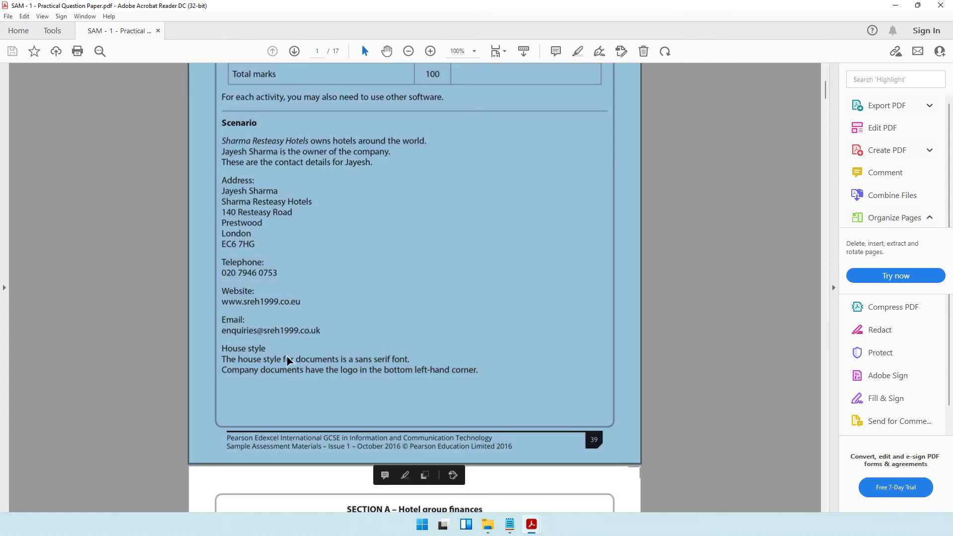
pyautogui.click(269, 353)
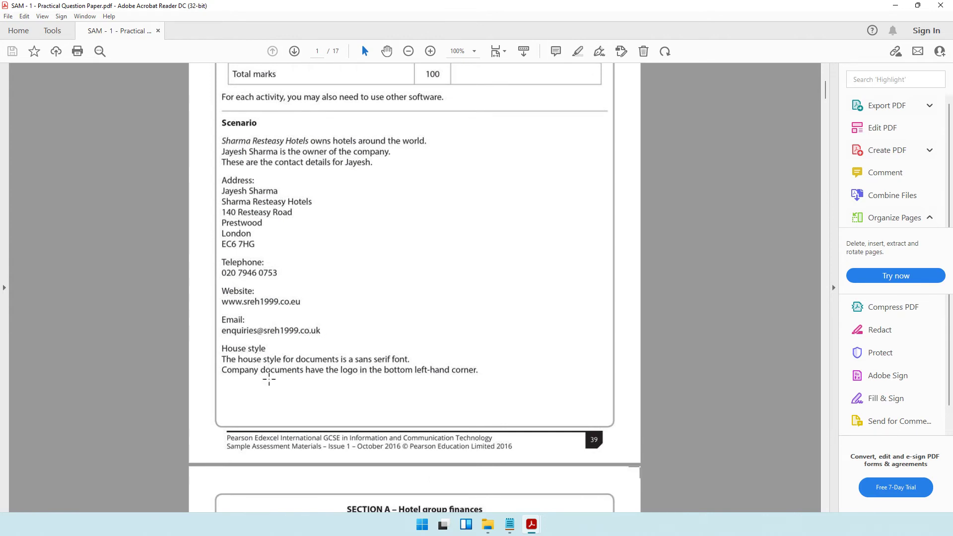
# - Read the Task A1 instructions on page 2, and open the HOTEL workbook from the SAM 1 Practical Past Paper folder in Excel
pyautogui.scroll(-4, 269, 379)
pyautogui.scroll(-5, 278, 340)
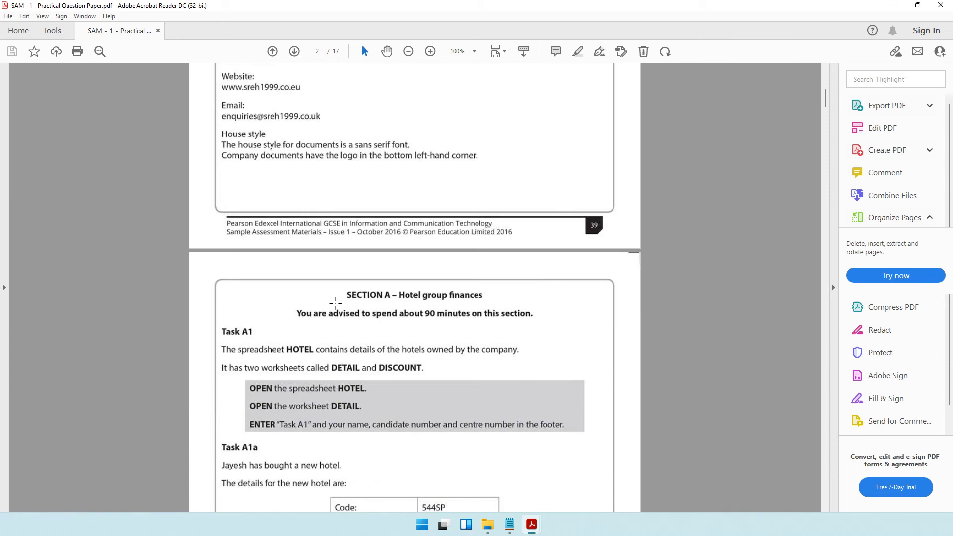
pyautogui.scroll(-5, 335, 303)
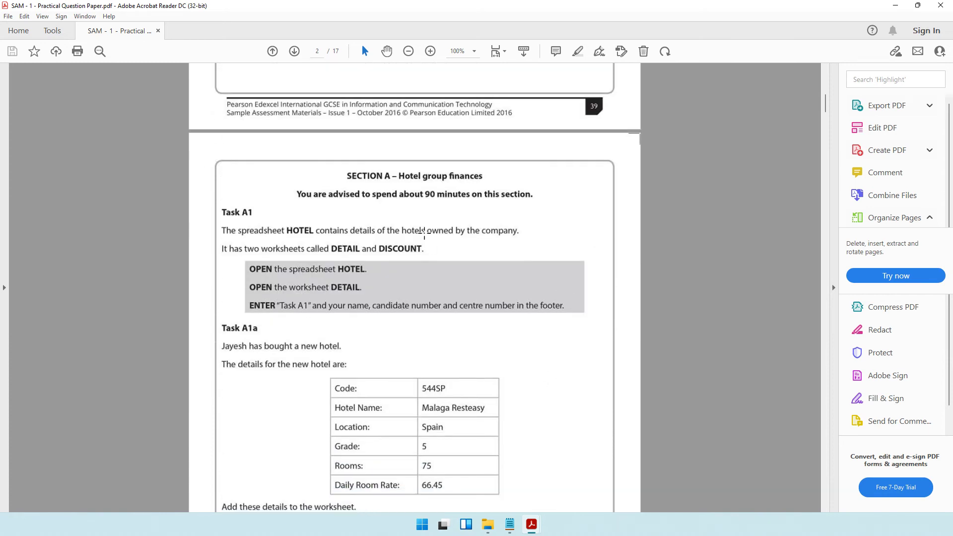
pyautogui.scroll(-4, 337, 209)
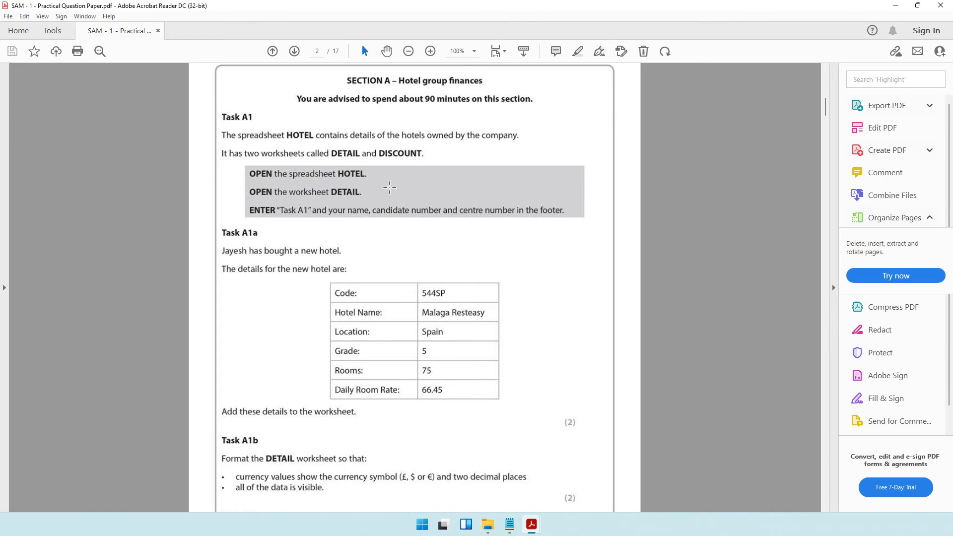
pyautogui.click(489, 525)
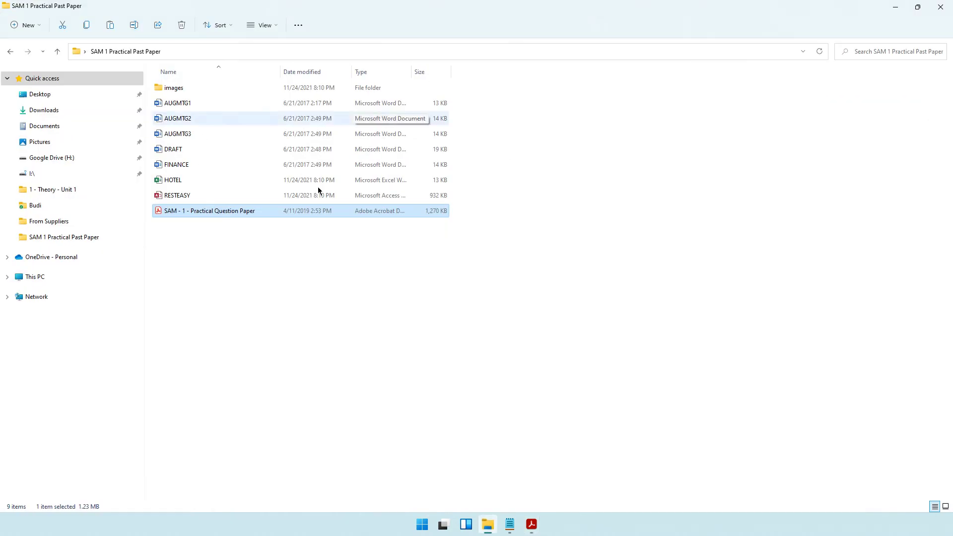
pyautogui.doubleClick(171, 182)
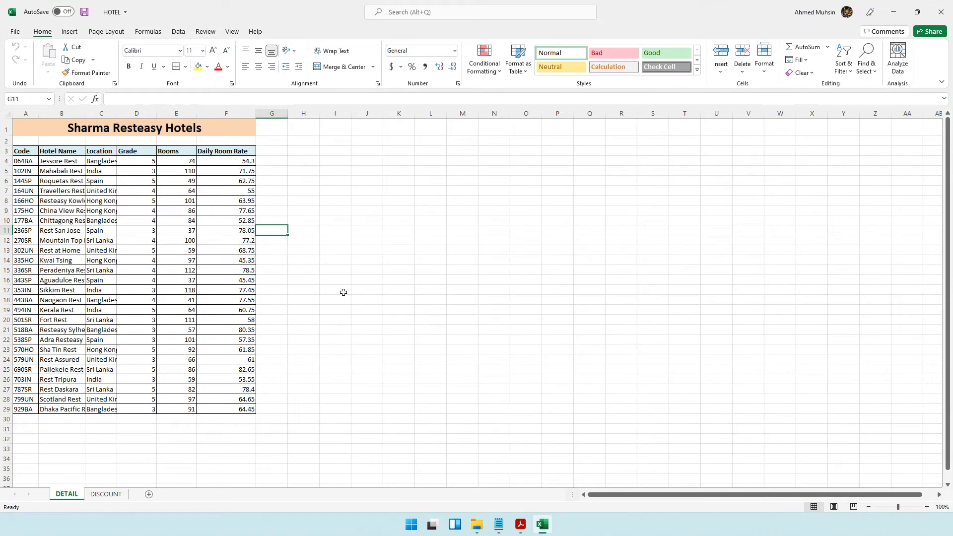
# - Check in the question paper which worksheet and footer entry Task A1 requires, and return to the HOTEL workbook in Excel
pyautogui.click(520, 524)
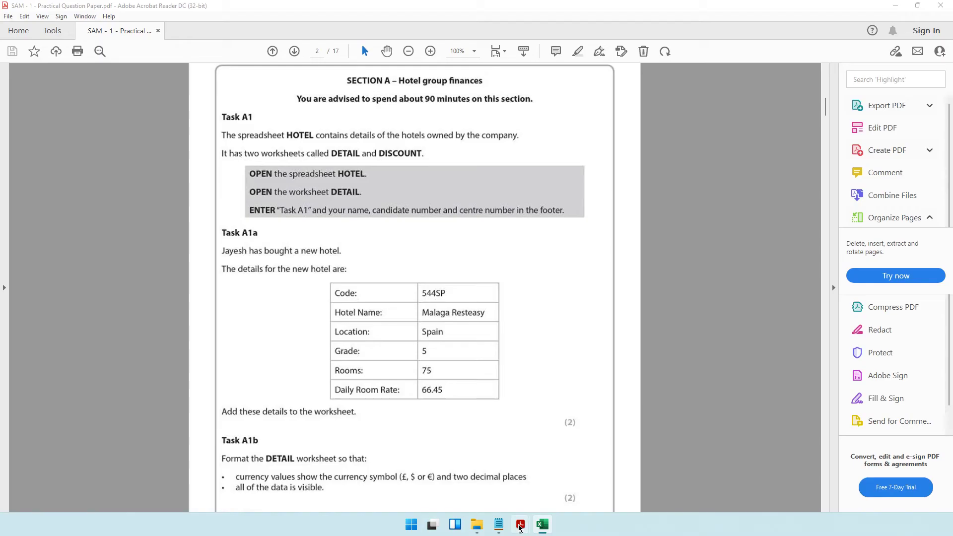
pyautogui.moveTo(331, 191); pyautogui.dragTo(366, 194)
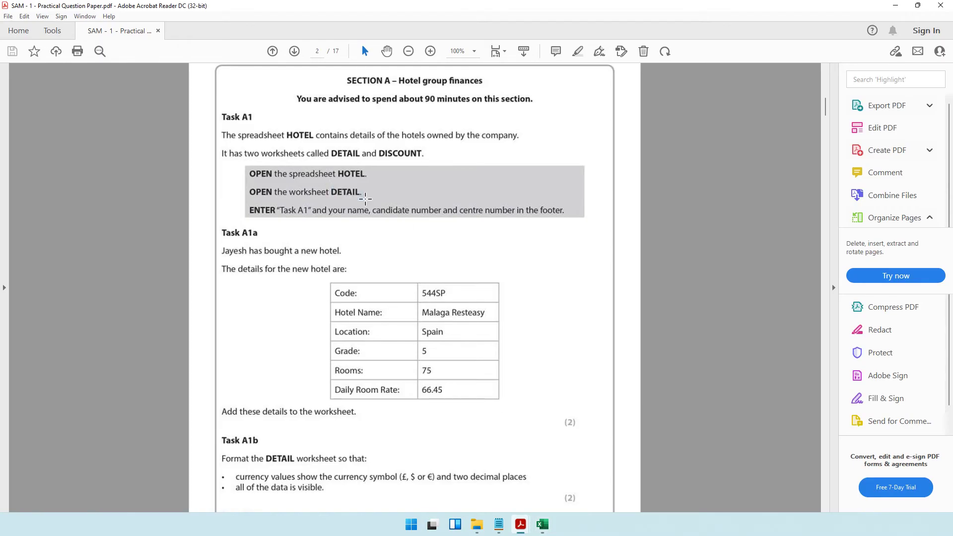
pyautogui.click(897, 6)
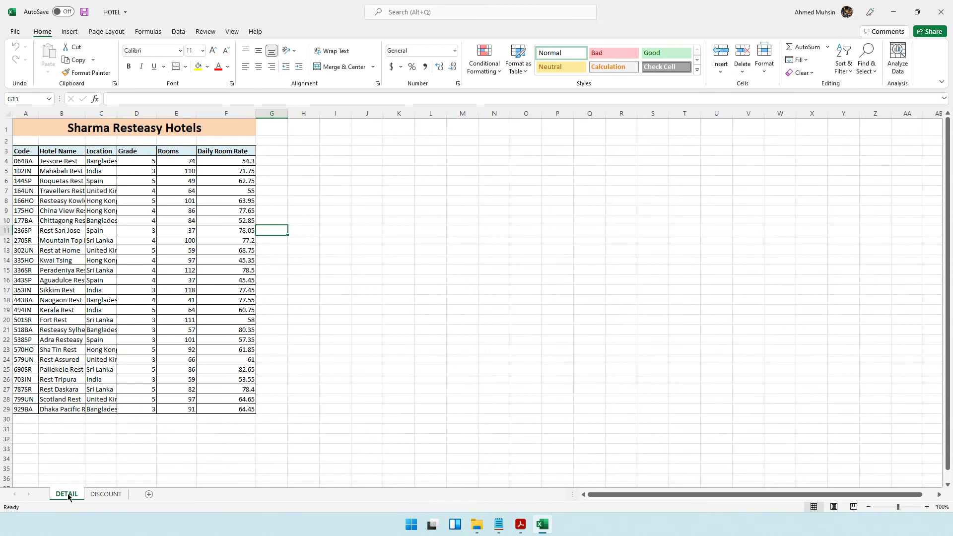
pyautogui.click(520, 524)
pyautogui.moveTo(247, 205); pyautogui.dragTo(571, 219)
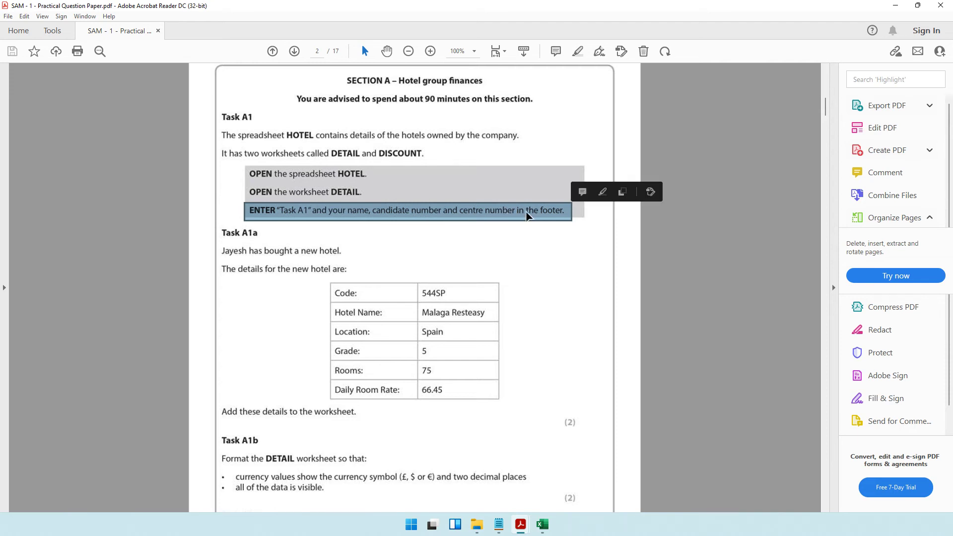
pyautogui.click(895, 5)
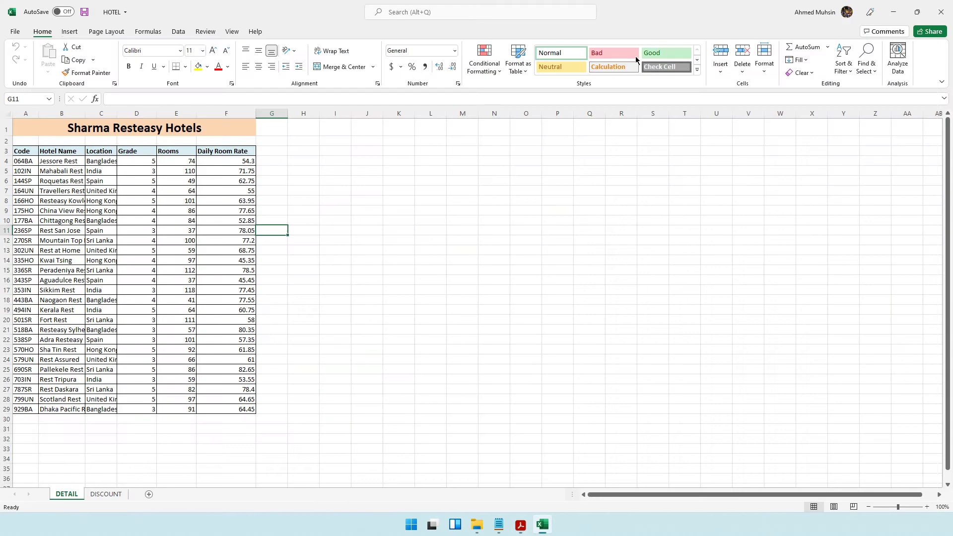
# - Add a centre footer to the DETAIL worksheet containing "Task A1", the candidate's name, candidate number and centre number
pyautogui.click(70, 32)
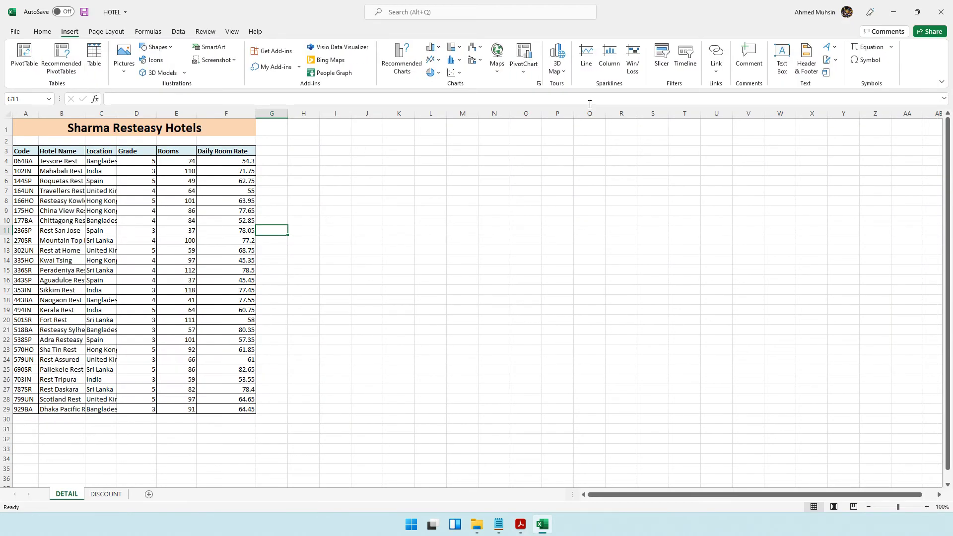
pyautogui.click(807, 58)
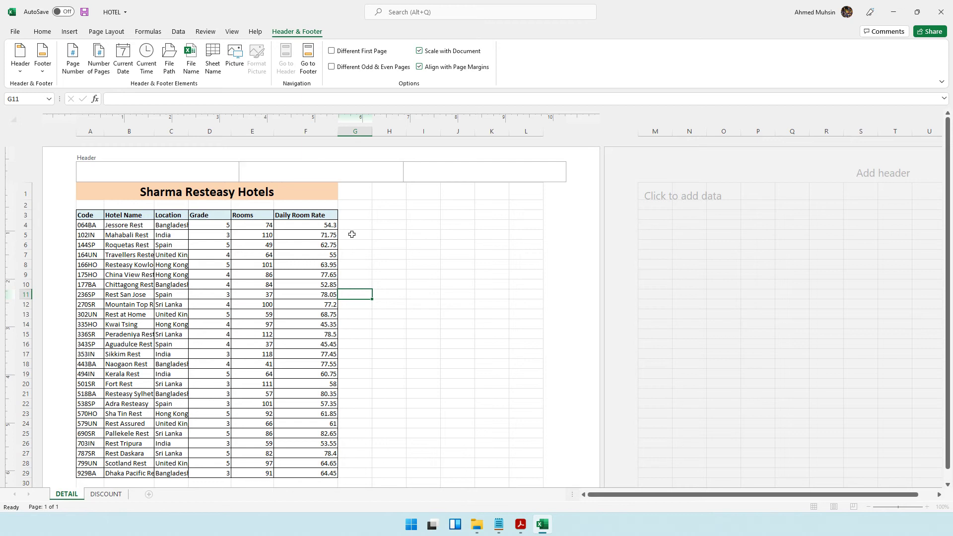
pyautogui.click(352, 235)
pyautogui.scroll(-5, 352, 234)
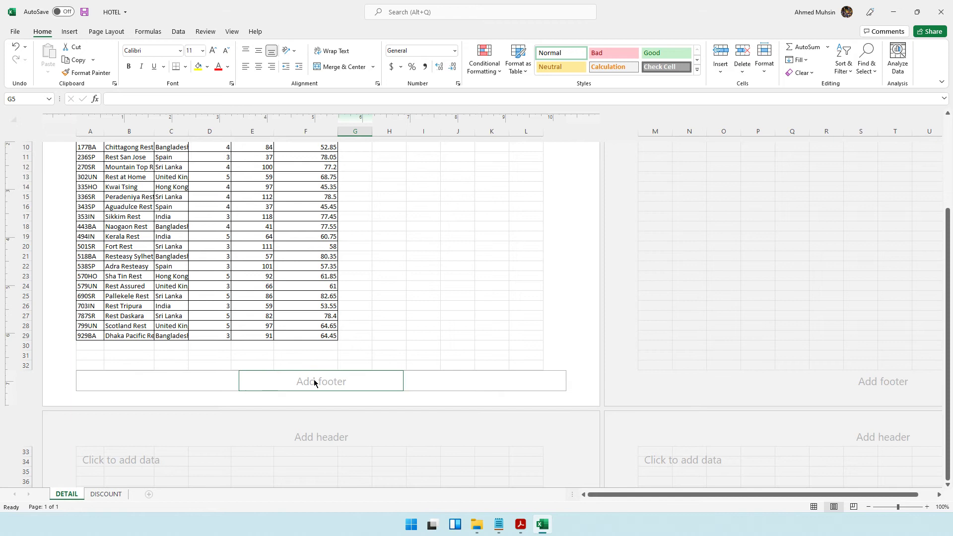
pyautogui.click(320, 382)
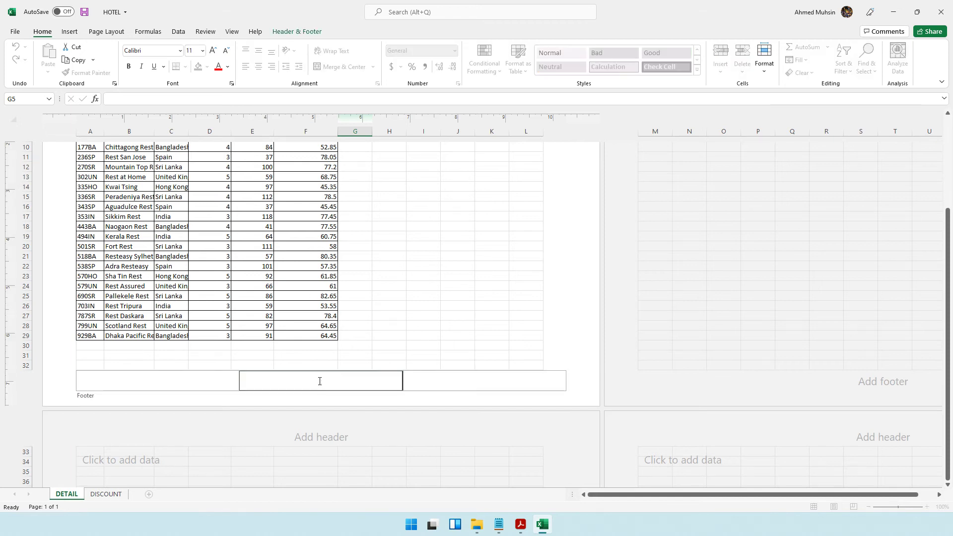
pyautogui.hotkey('alt', 'Tab')
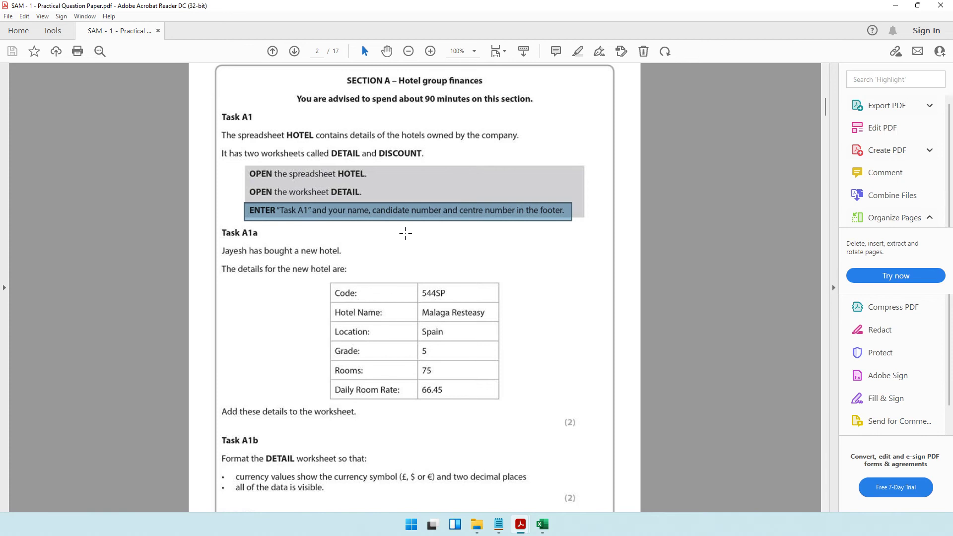
pyautogui.hotkey('alt', 'Tab')
pyautogui.write('Task A1 Ahmed 1234 1234')
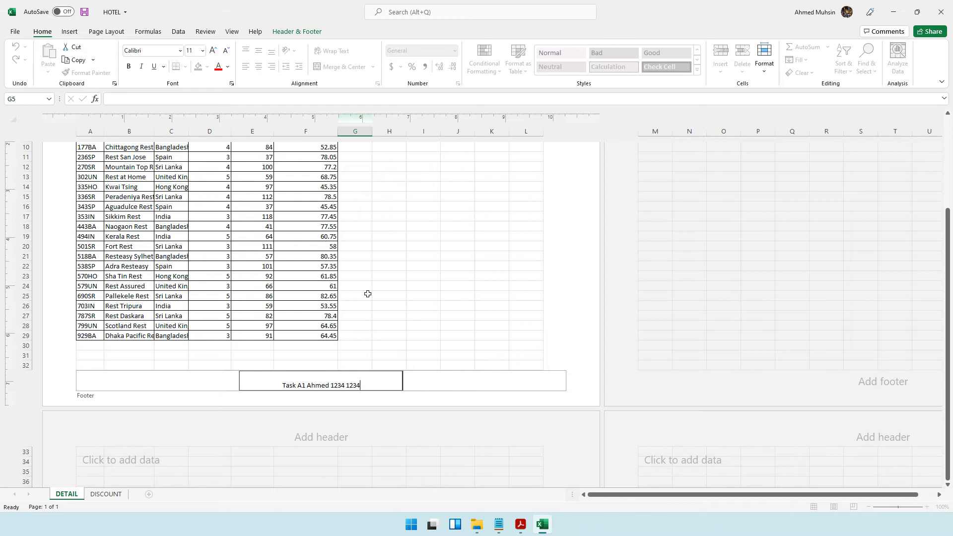
pyautogui.click(351, 254)
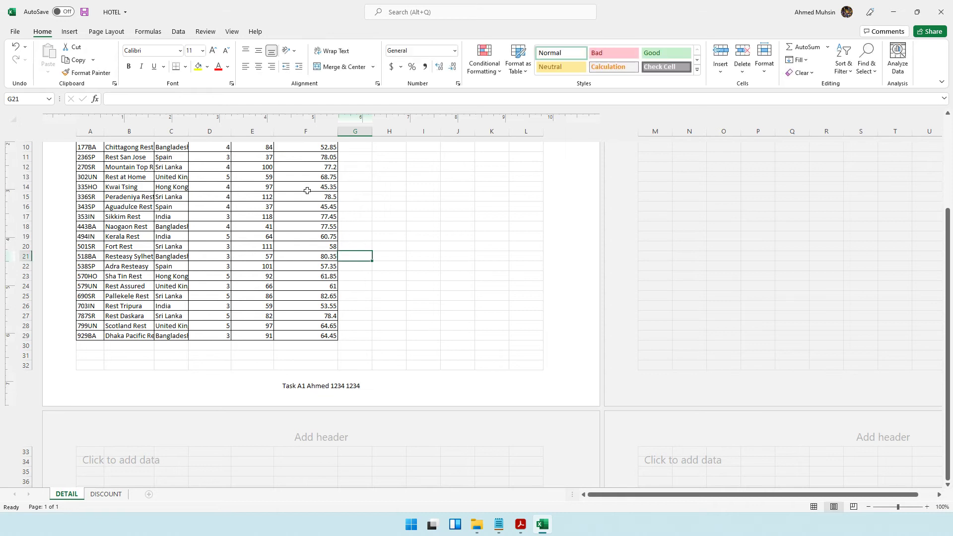
# - Return the DETAIL worksheet from page layout to Normal view and select cell E8
pyautogui.scroll(5, 365, 264)
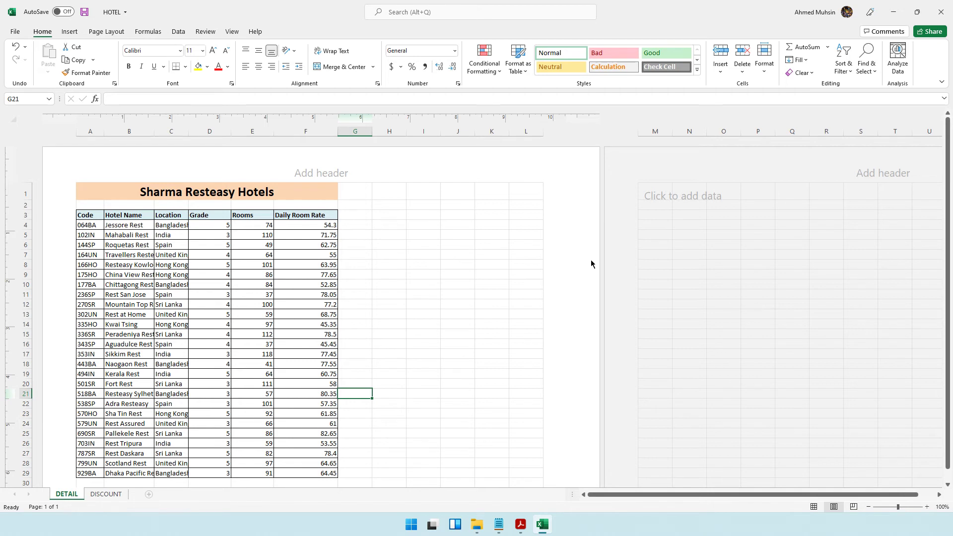
pyautogui.click(233, 33)
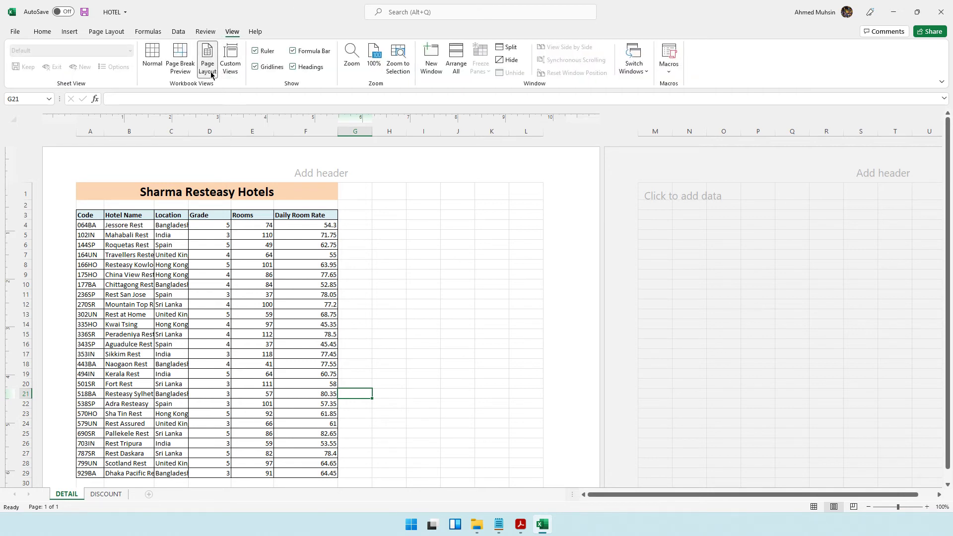
pyautogui.click(159, 70)
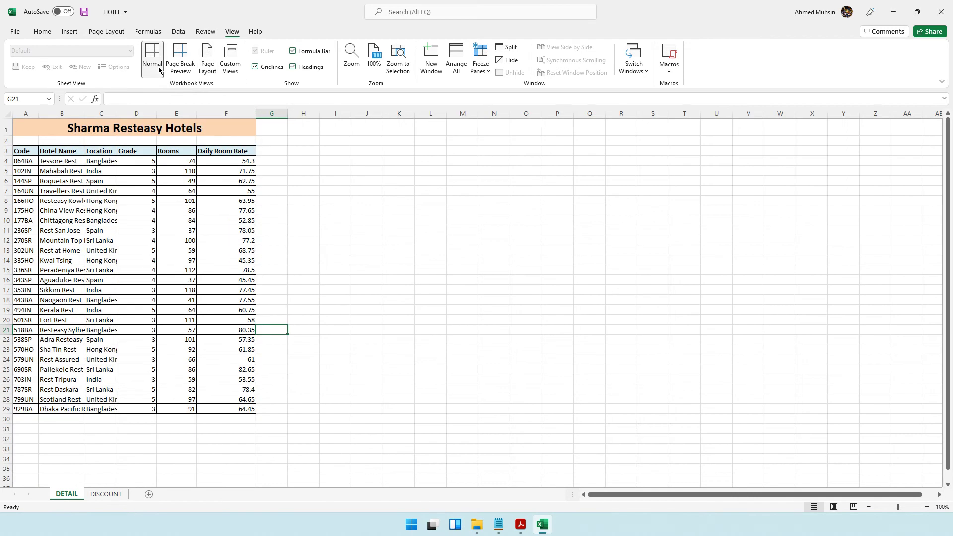
pyautogui.click(157, 199)
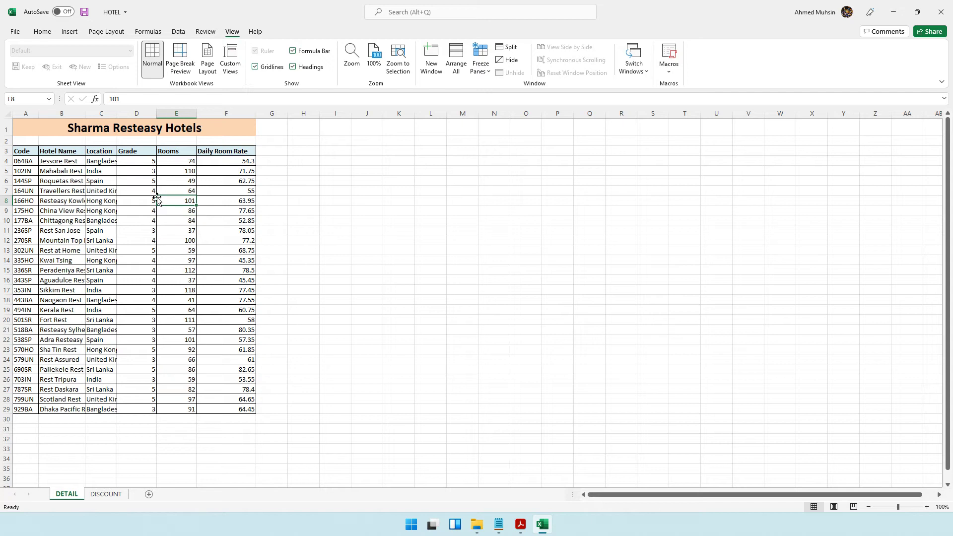
# - Switch to the question paper and read the new hotel's details listed under Task A1a
pyautogui.hotkey('alt', 'Tab')
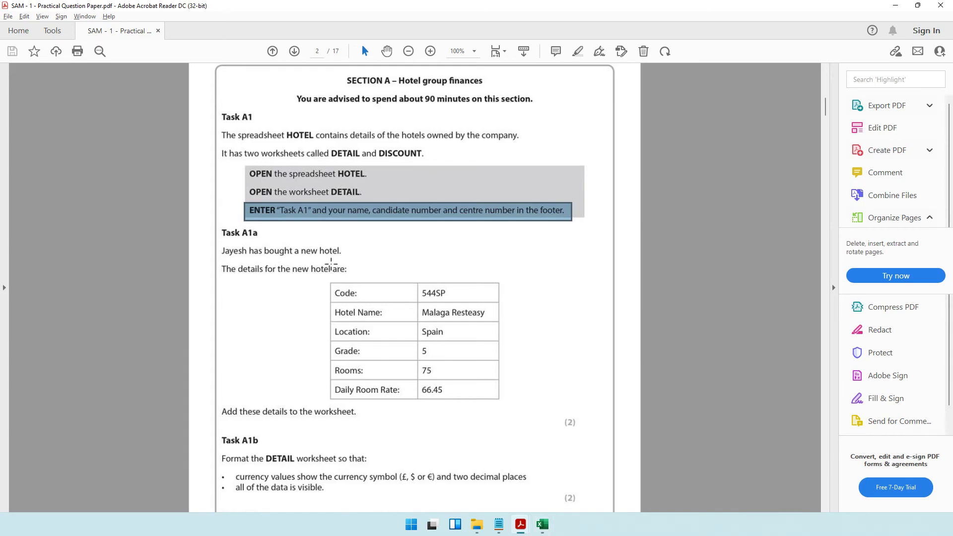
pyautogui.scroll(-2, 319, 272)
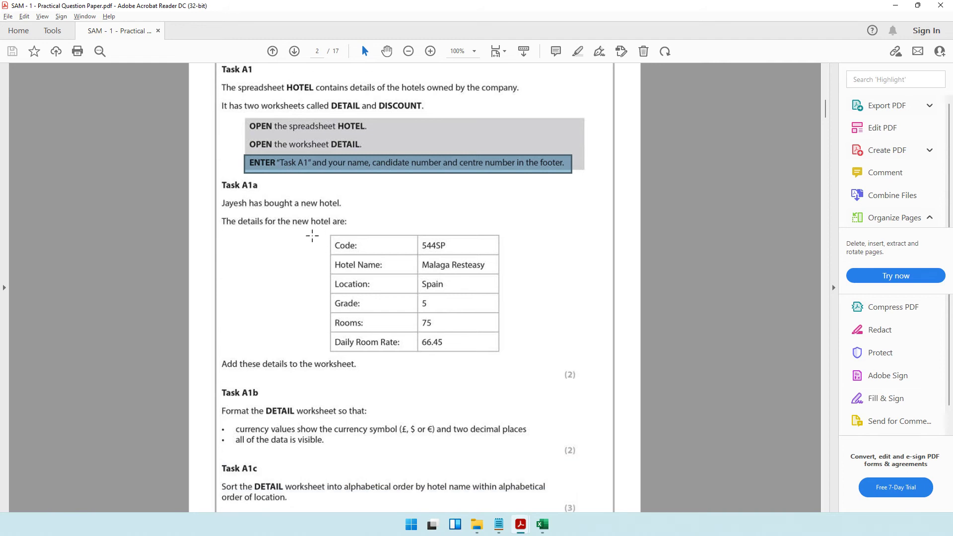
pyautogui.moveTo(314, 228); pyautogui.dragTo(518, 363)
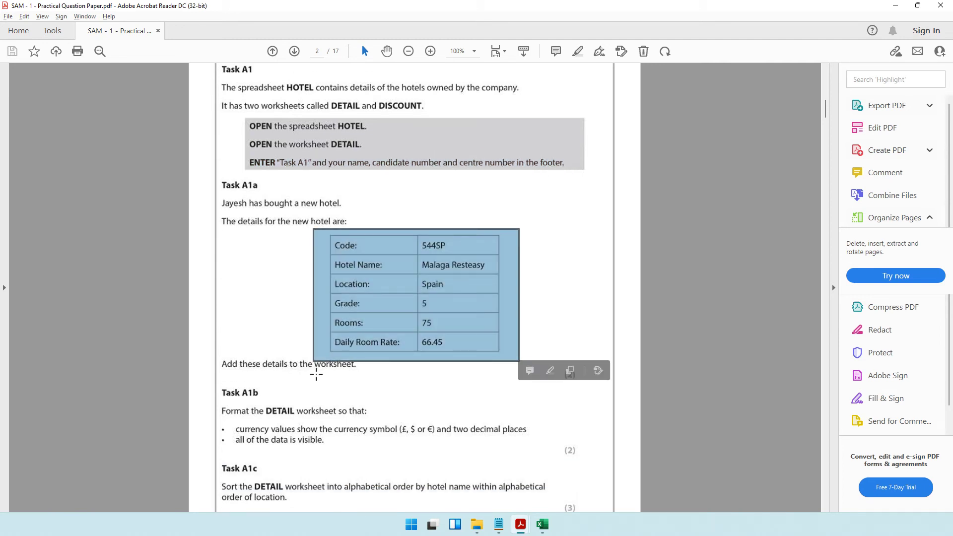
pyautogui.click(379, 313)
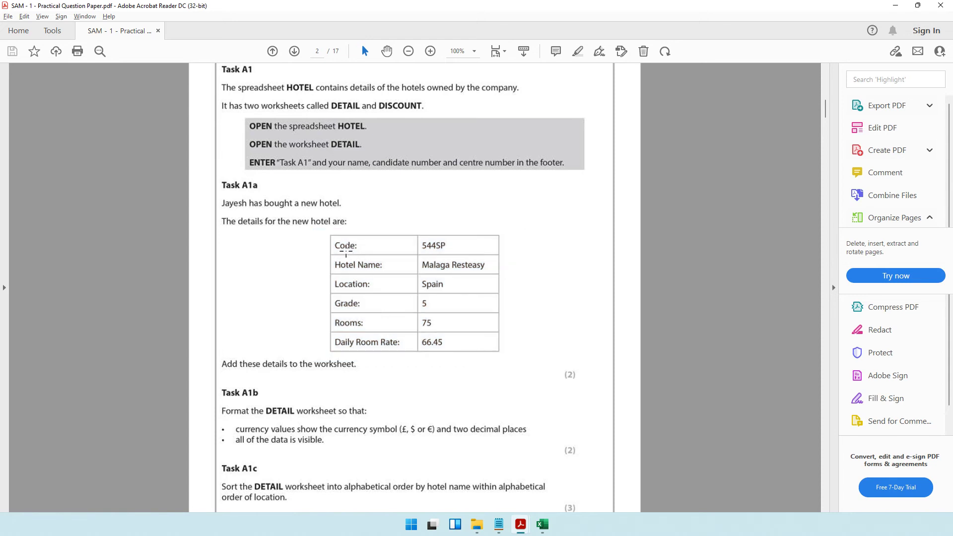
pyautogui.moveTo(334, 241); pyautogui.dragTo(402, 351)
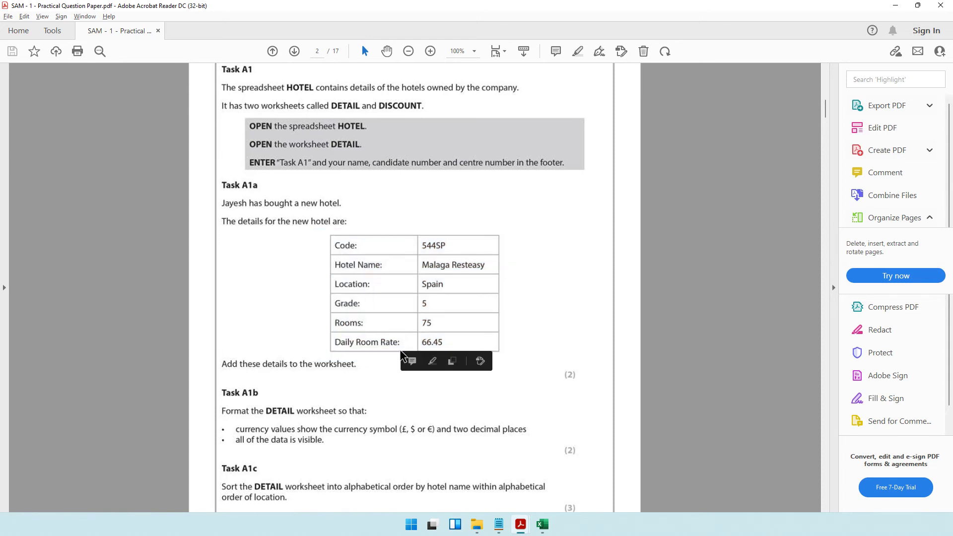
pyautogui.moveTo(435, 244); pyautogui.dragTo(486, 341)
pyautogui.click(398, 255)
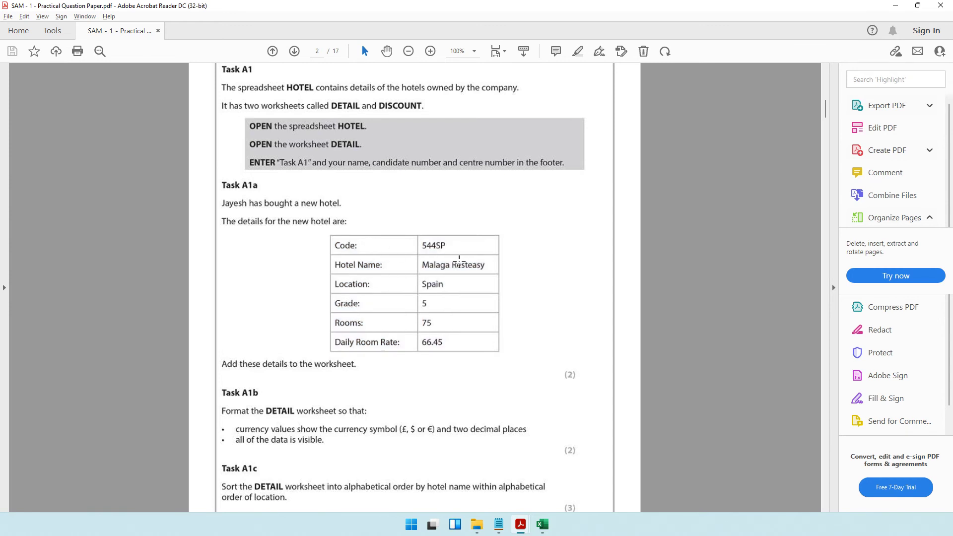
# - In row 30 of the DETAIL worksheet, enter code 544Sp, hotel name Malaga Resteasy, location Spain and grade 5
pyautogui.hotkey('alt', 'Tab')
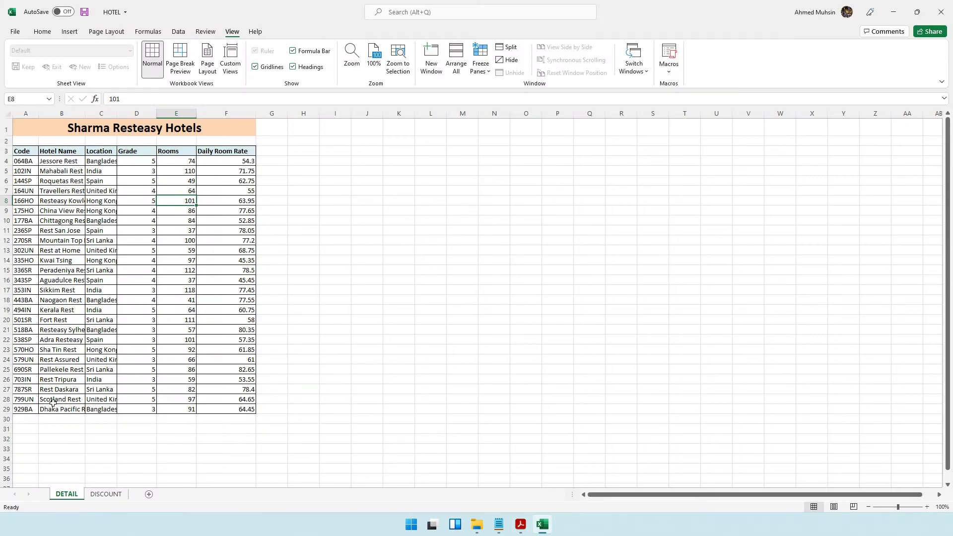
pyautogui.click(30, 419)
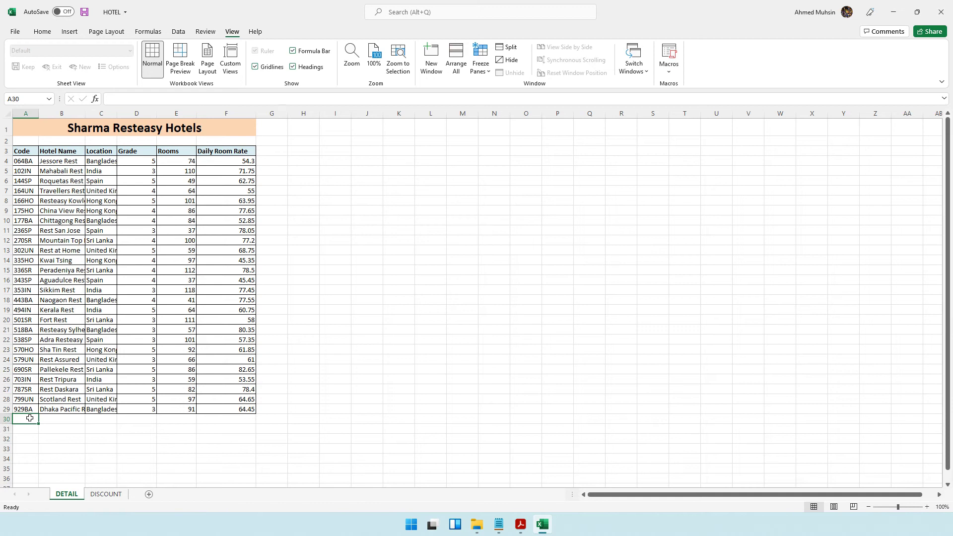
pyautogui.write('544SP')
pyautogui.press('Tab')
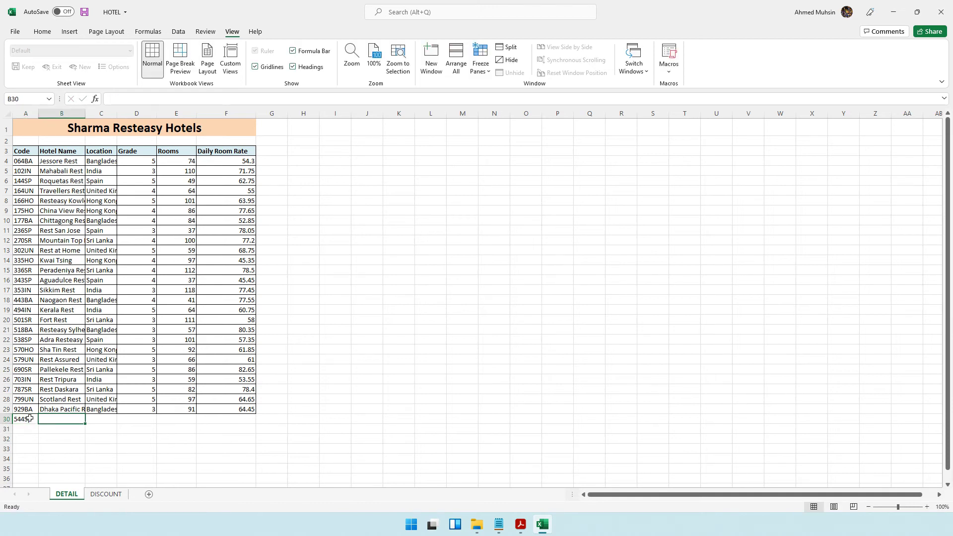
pyautogui.hotkey('alt', 'Tab')
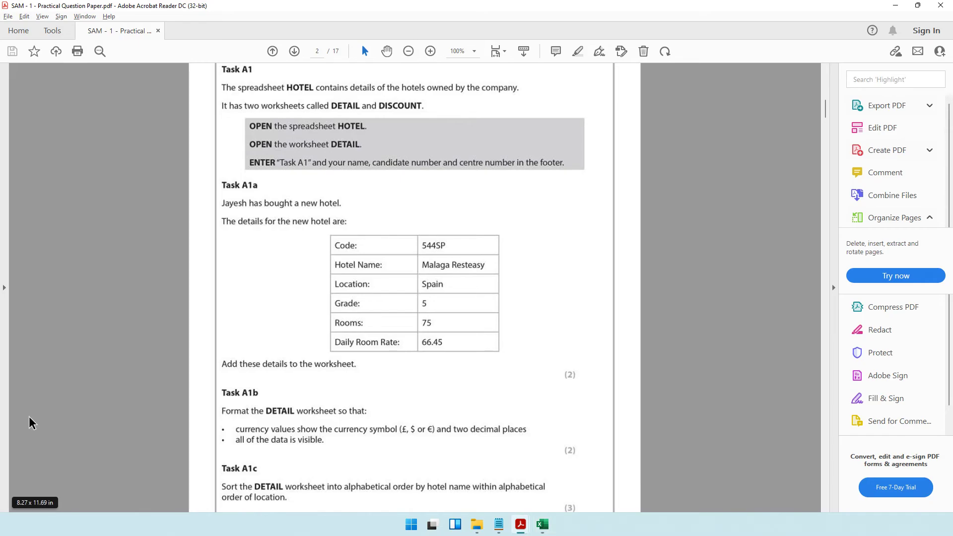
pyautogui.hotkey('alt', 'Tab')
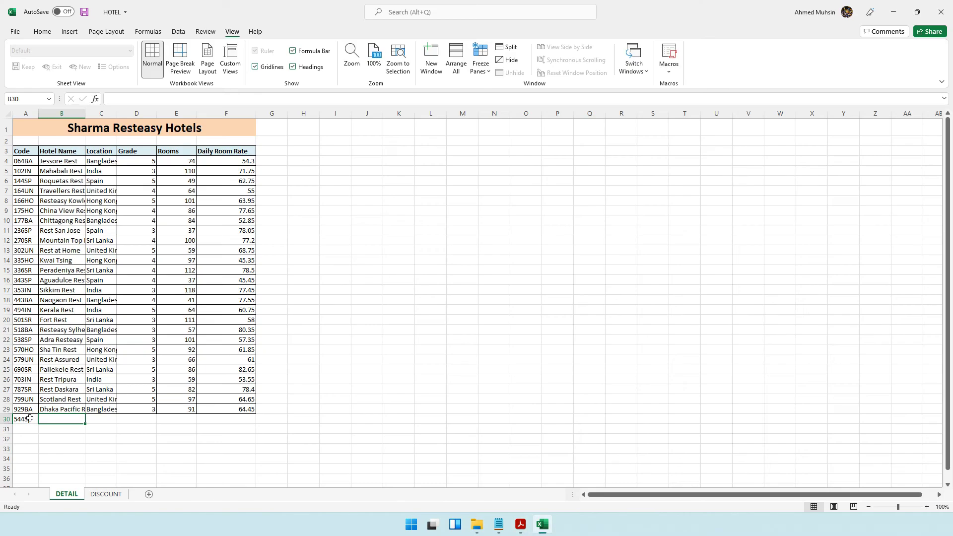
pyautogui.write('Malaga Resteasy')
pyautogui.press('Tab')
pyautogui.write('Spain')
pyautogui.press('Tab')
pyautogui.write('5')
pyautogui.press('Tab')
# - Complete the Malaga Resteasy row with 75 rooms and a daily room rate of 66.45, checking the values in the question paper
pyautogui.hotkey('alt', 'Tab')
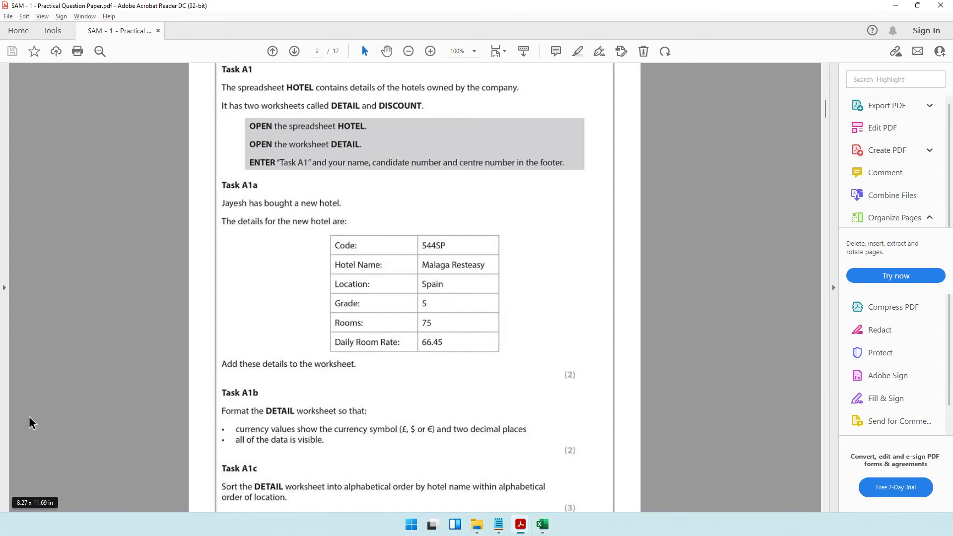
pyautogui.hotkey('alt', 'Tab')
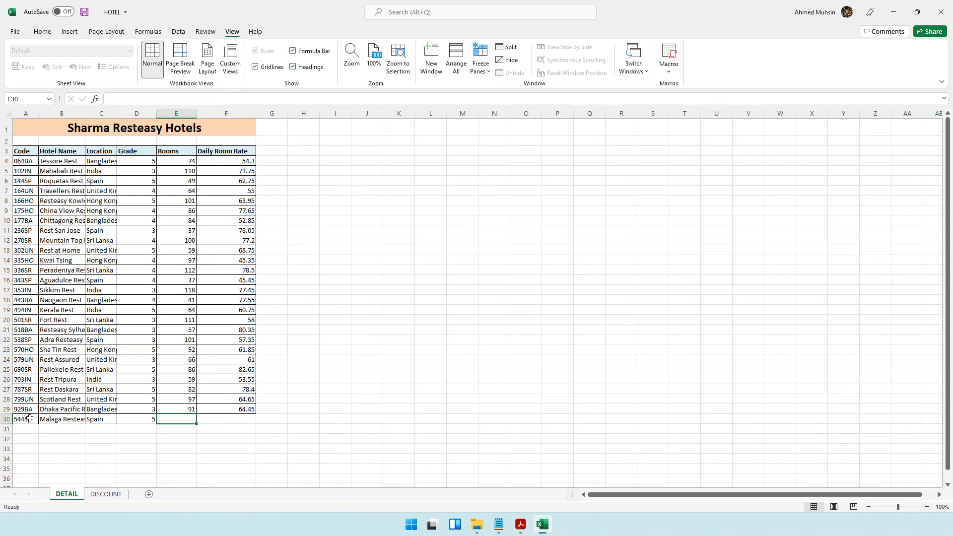
pyautogui.write('75')
pyautogui.press('Tab')
pyautogui.write('66.45')
pyautogui.press('Tab')
pyautogui.press('Down')
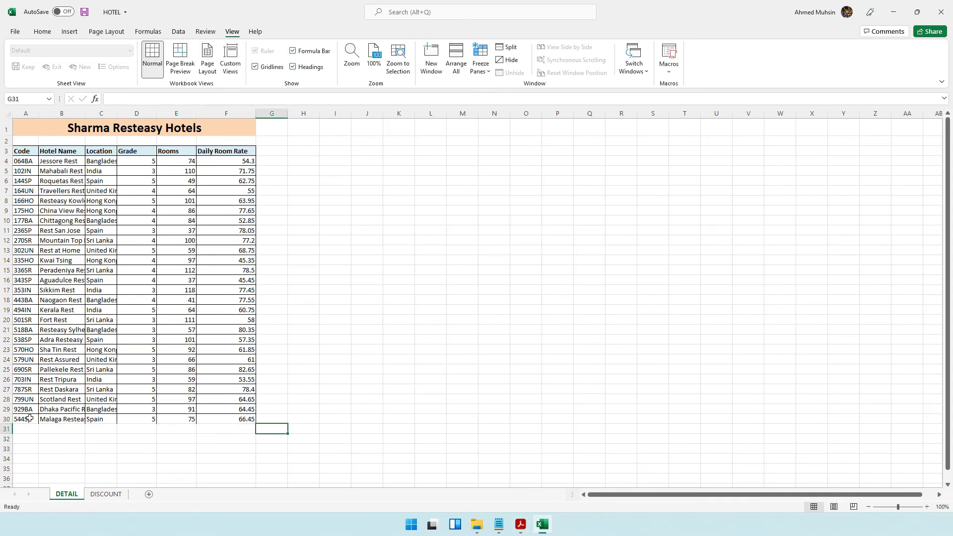
# - Check the currency format Task A1b requires in the question paper, and return to the HOTEL workbook in Excel
pyautogui.hotkey('alt', 'Tab')
pyautogui.scroll(-2, 276, 403)
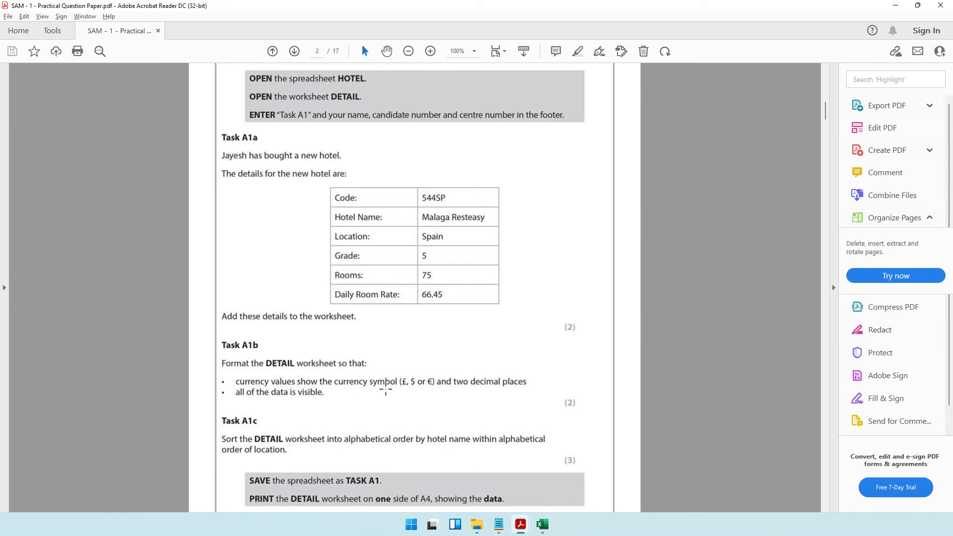
pyautogui.moveTo(400, 381); pyautogui.dragTo(436, 394)
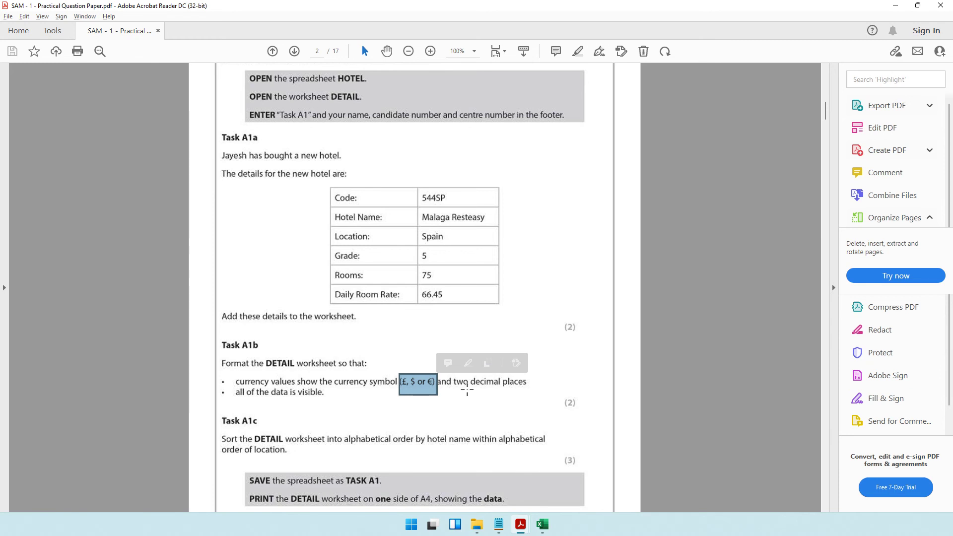
pyautogui.hotkey('alt', 'Tab')
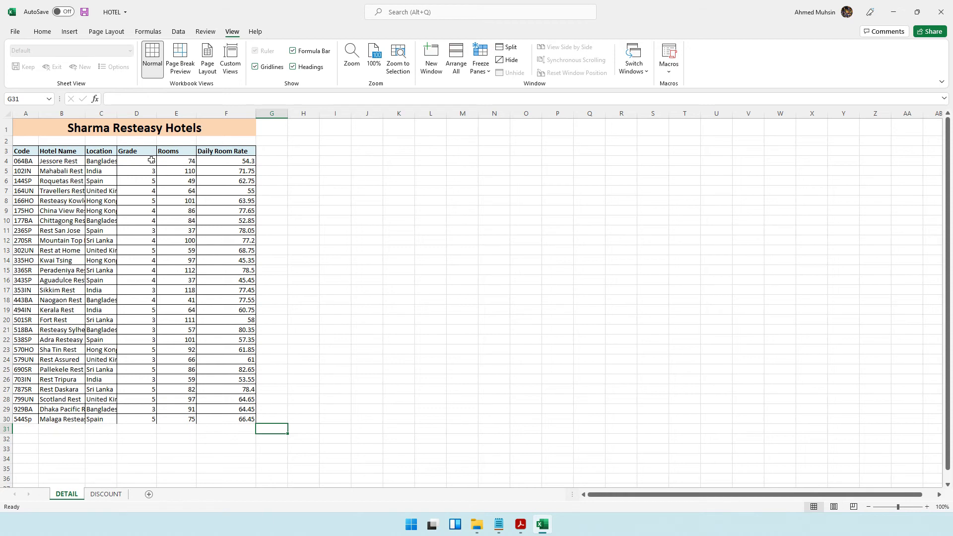
pyautogui.click(178, 160)
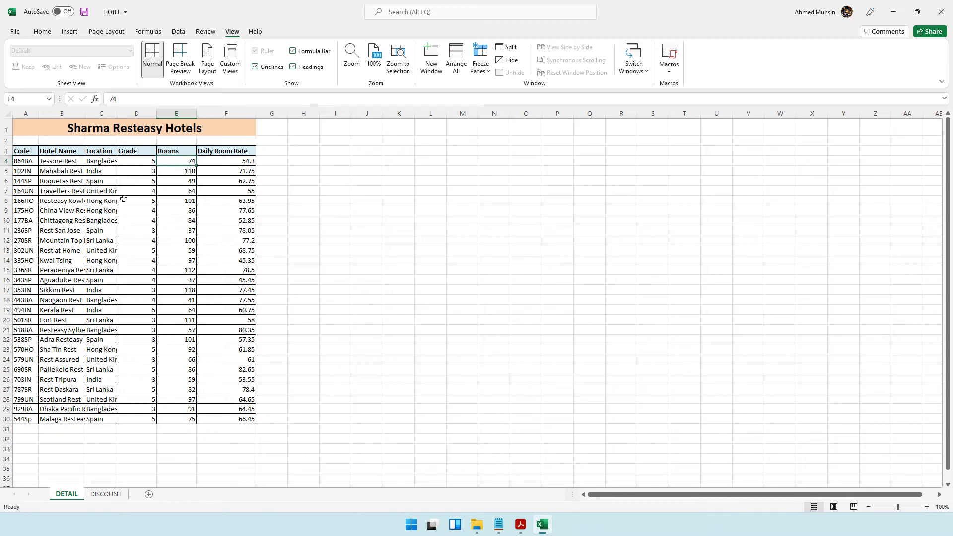
pyautogui.moveTo(226, 165); pyautogui.dragTo(219, 420)
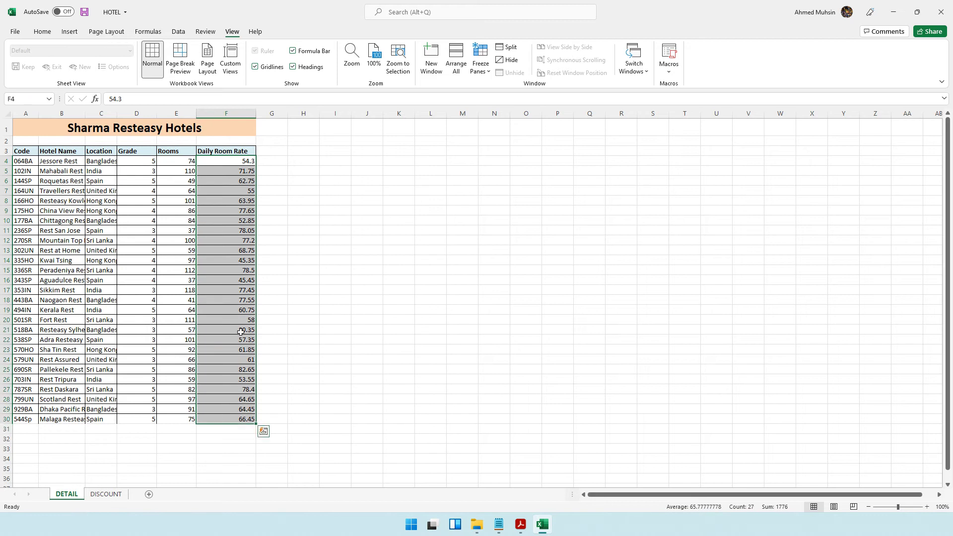
pyautogui.click(52, 37)
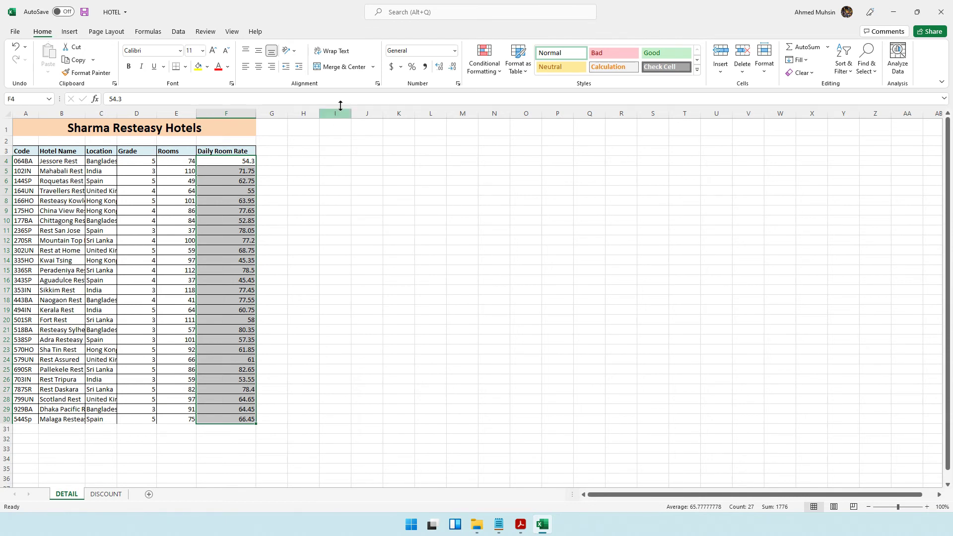
pyautogui.click(400, 66)
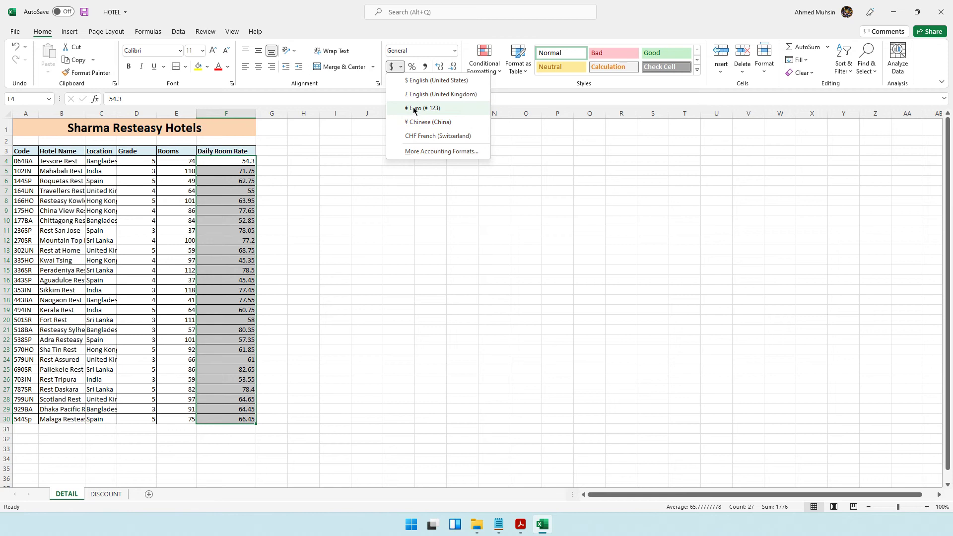
pyautogui.press('Escape')
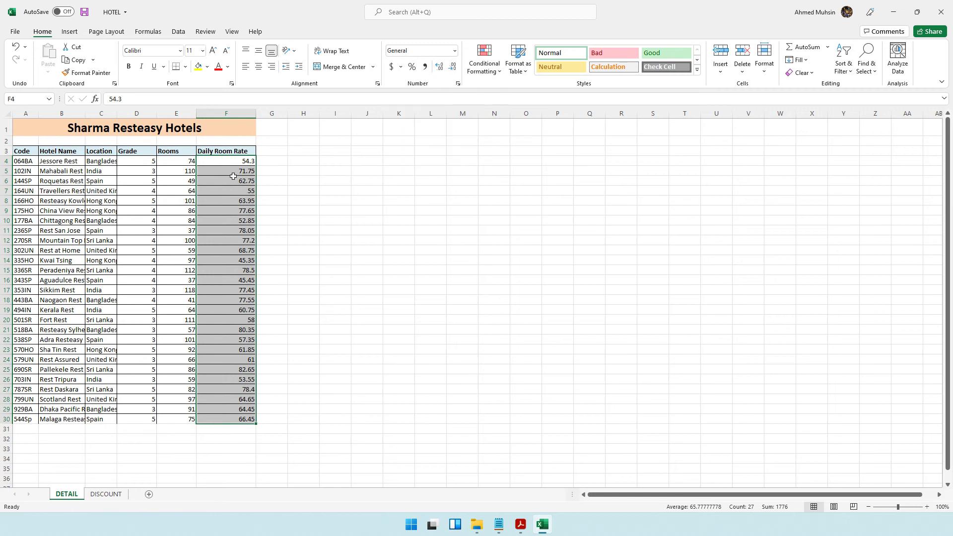
pyautogui.rightClick(233, 176)
pyautogui.press('Escape')
# - Format the daily room rates in F4:F30 as Currency with two decimal places and the £ English (United Kingdom) symbol
pyautogui.click(224, 161)
pyautogui.moveTo(224, 161); pyautogui.dragTo(220, 419)
pyautogui.rightClick(227, 206)
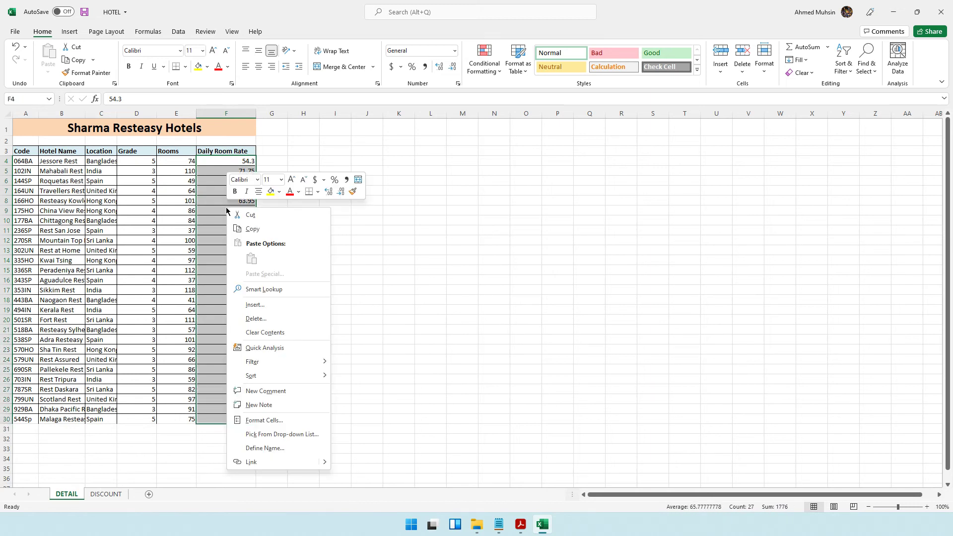
pyautogui.click(270, 422)
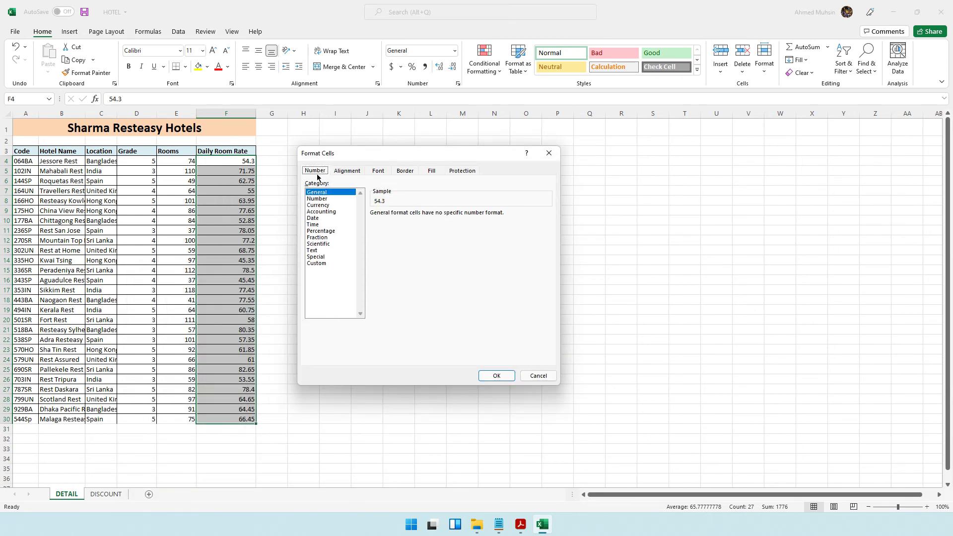
pyautogui.click(321, 208)
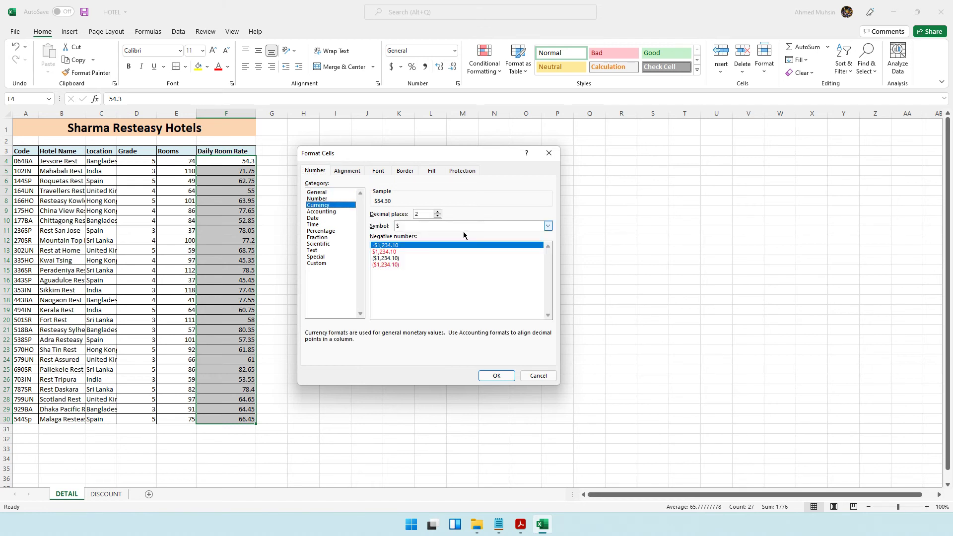
pyautogui.click(416, 227)
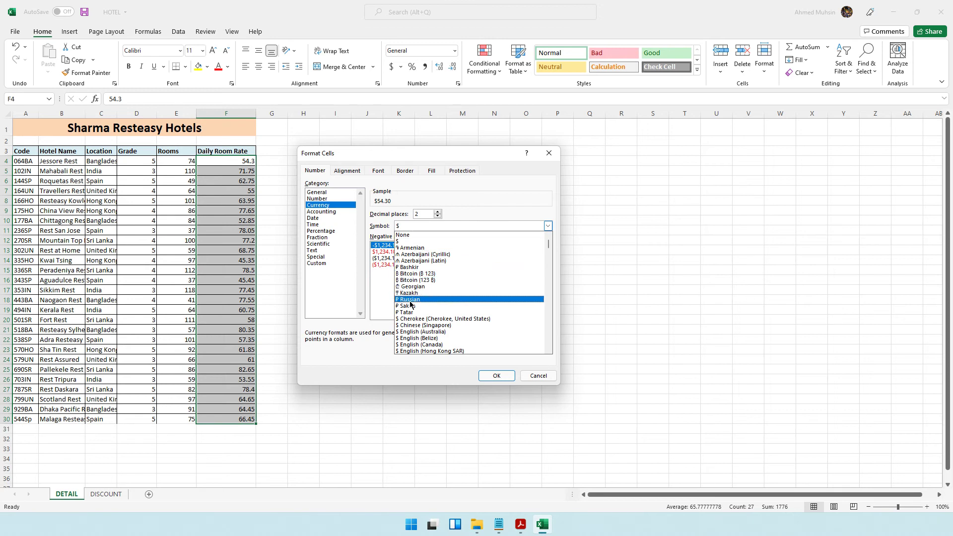
pyautogui.scroll(-2, 425, 303)
pyautogui.scroll(-10, 428, 301)
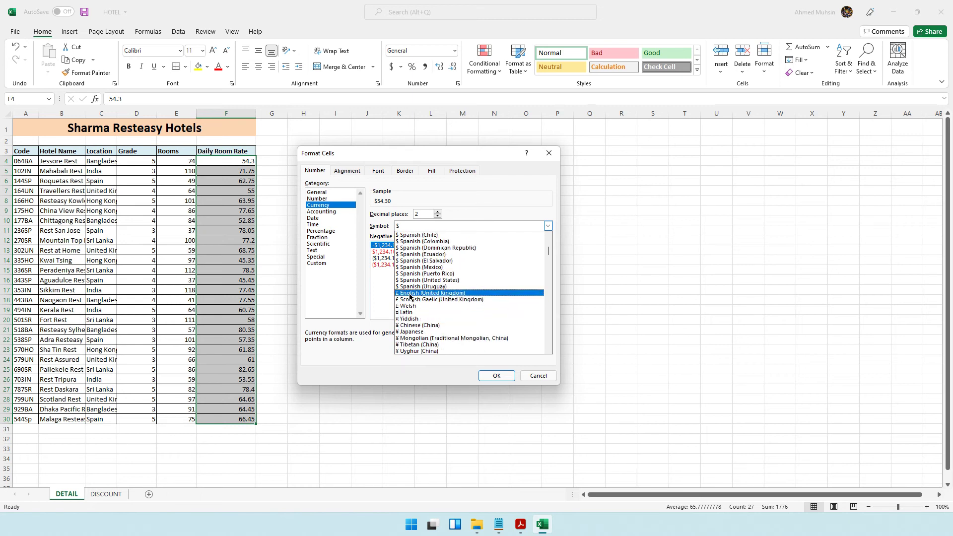
pyautogui.click(410, 294)
pyautogui.click(494, 375)
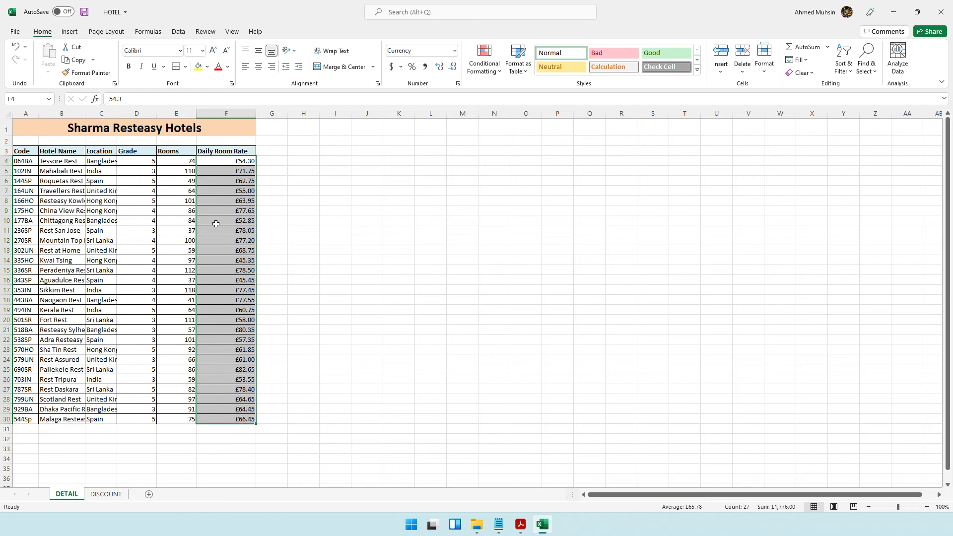
# - Check the data visibility requirement of Task A1b in the question paper, and return to the HOTEL workbook in Excel
pyautogui.click(520, 525)
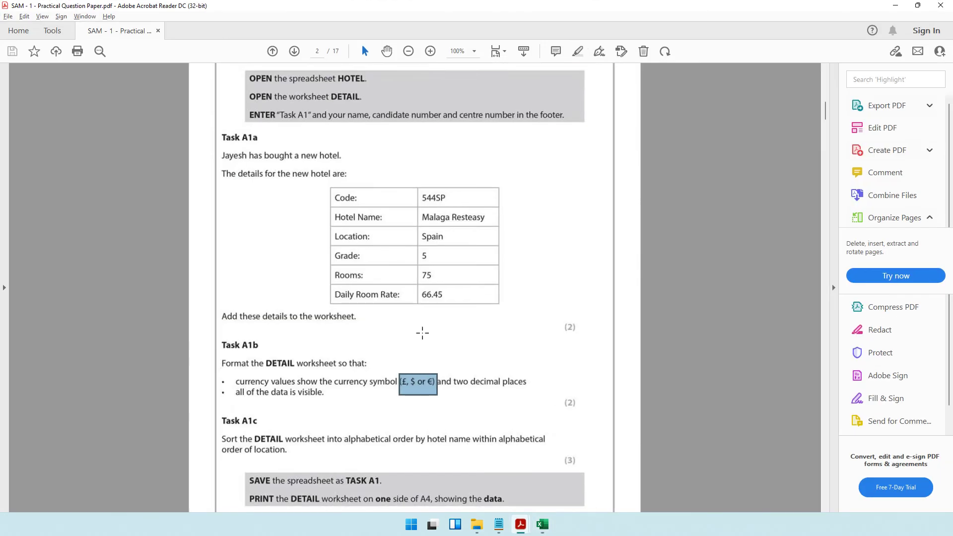
pyautogui.scroll(-3, 422, 333)
pyautogui.moveTo(235, 297); pyautogui.dragTo(331, 300)
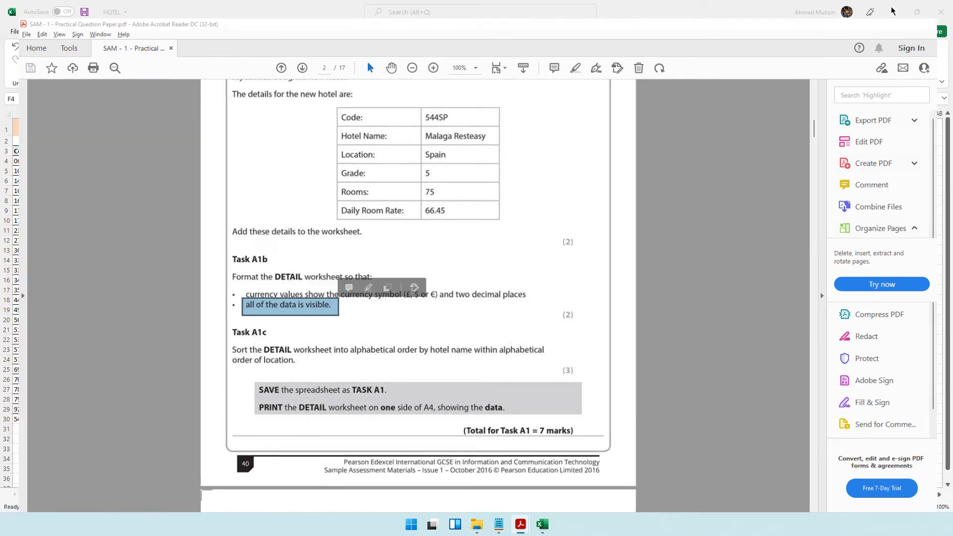
pyautogui.hotkey('alt', 'Tab')
pyautogui.click(66, 114)
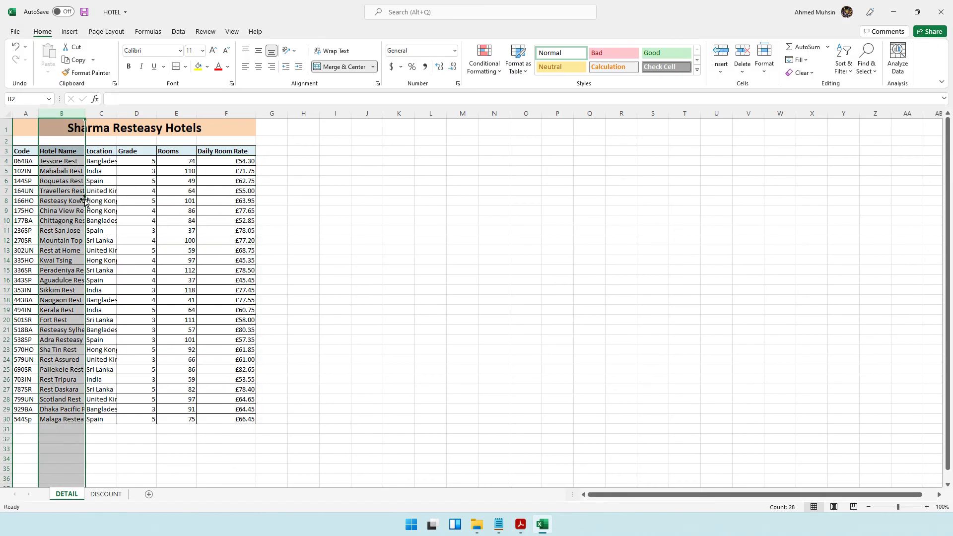
pyautogui.click(103, 122)
pyautogui.click(101, 114)
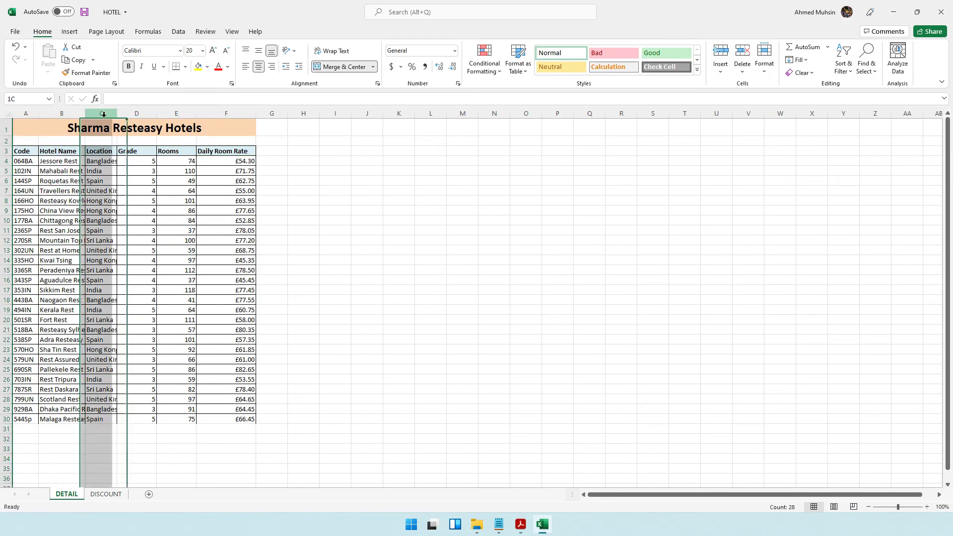
pyautogui.click(69, 202)
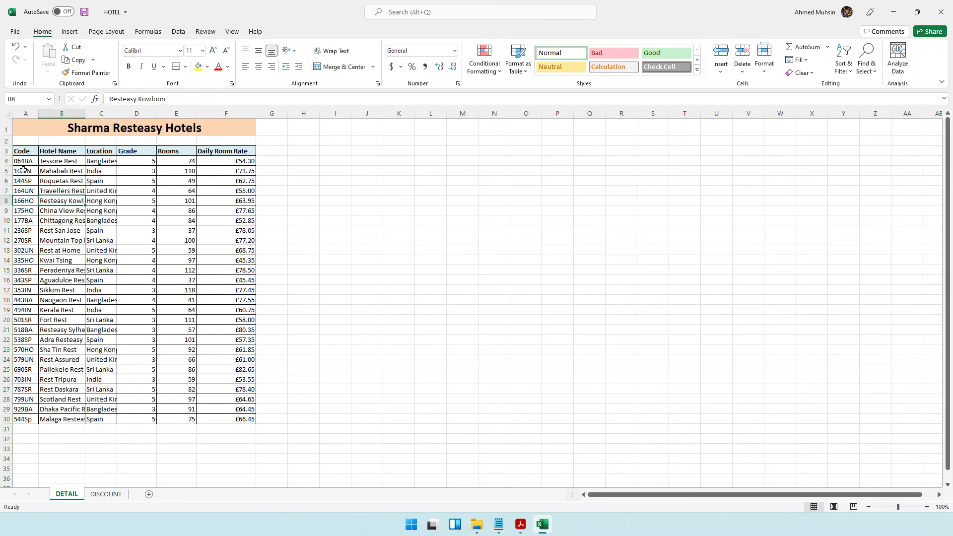
# - Select the whole DETAIL worksheet and autofit all column widths to their contents
pyautogui.click(7, 114)
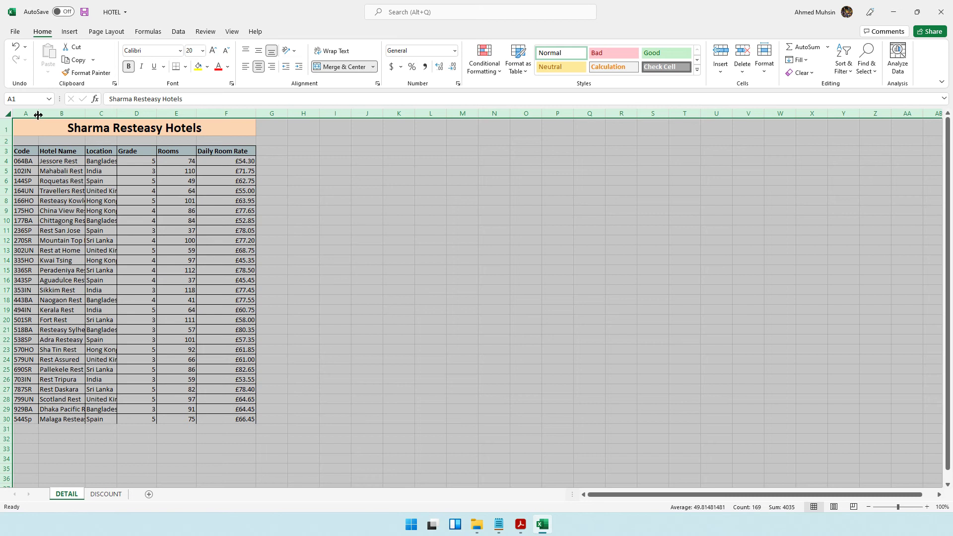
pyautogui.doubleClick(38, 115)
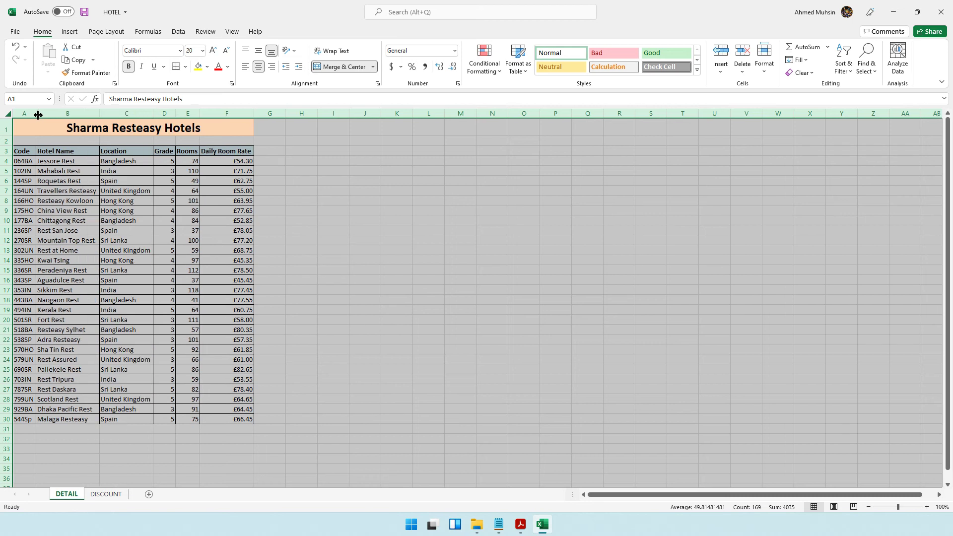
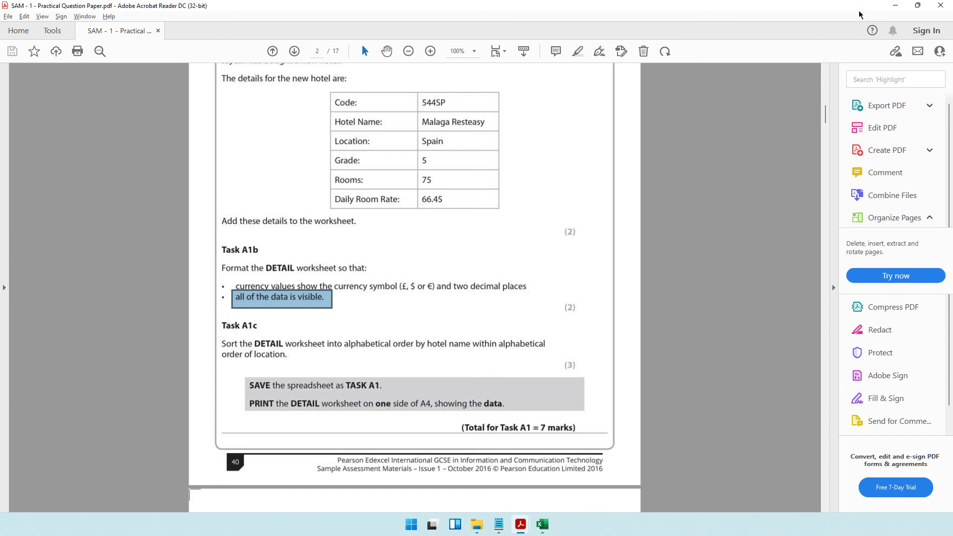
# - Return to the HOTEL workbook in Excel, select the hotel table A3:F30 including its headers, and open a custom sort for it
pyautogui.click(896, 5)
pyautogui.click(127, 179)
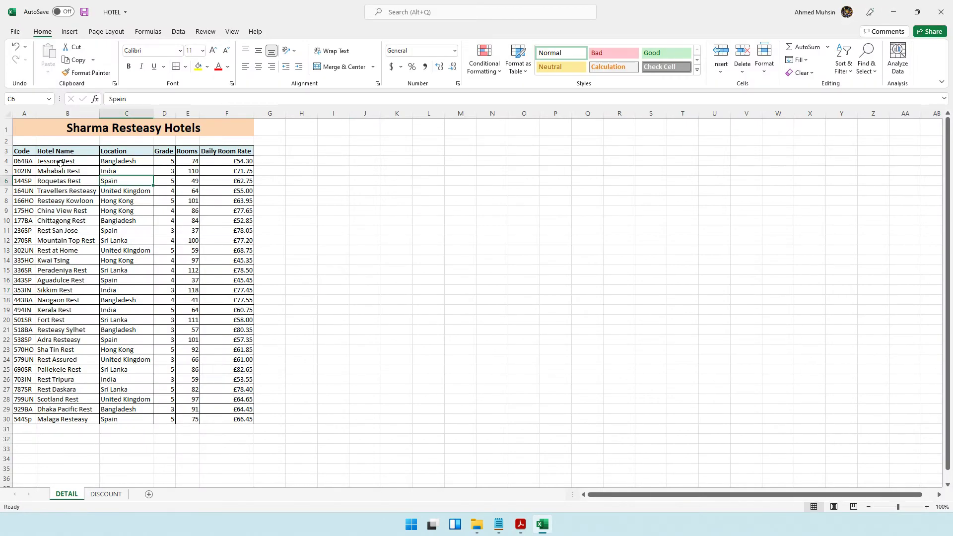
pyautogui.moveTo(24, 151); pyautogui.dragTo(234, 420)
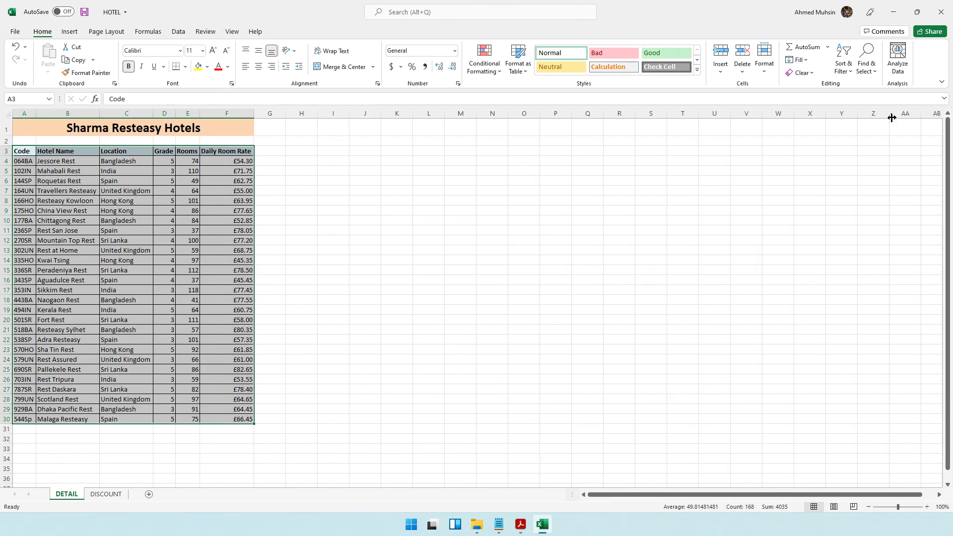
pyautogui.click(846, 74)
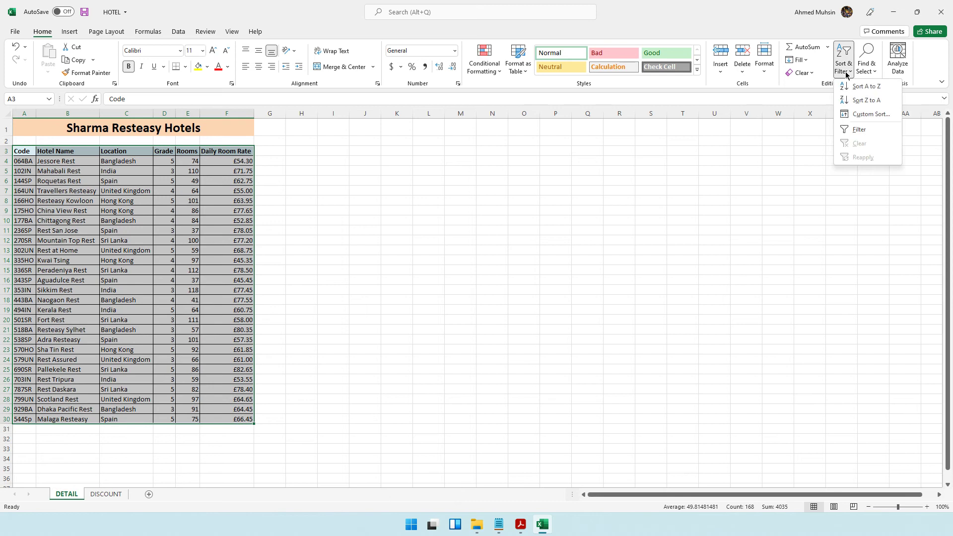
pyautogui.click(860, 115)
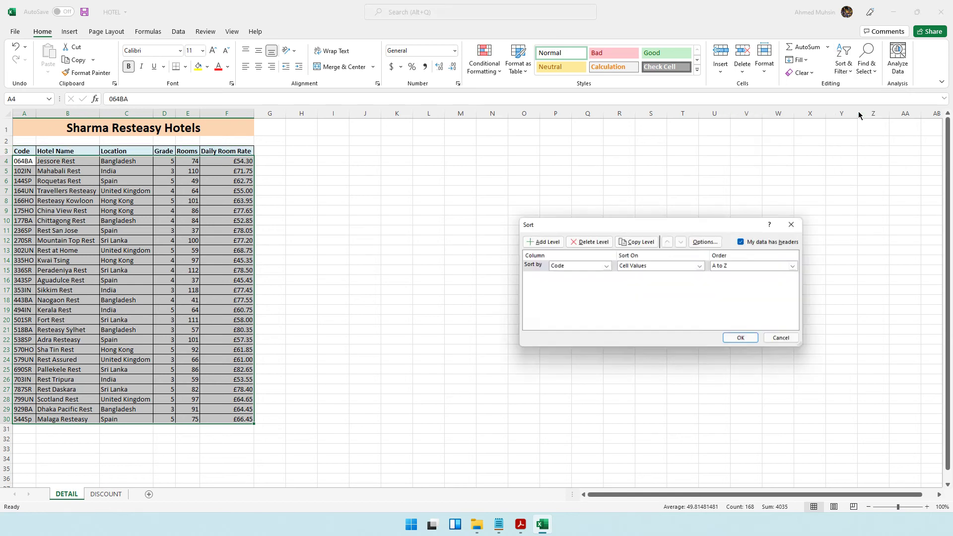
pyautogui.moveTo(692, 225); pyautogui.dragTo(234, 187)
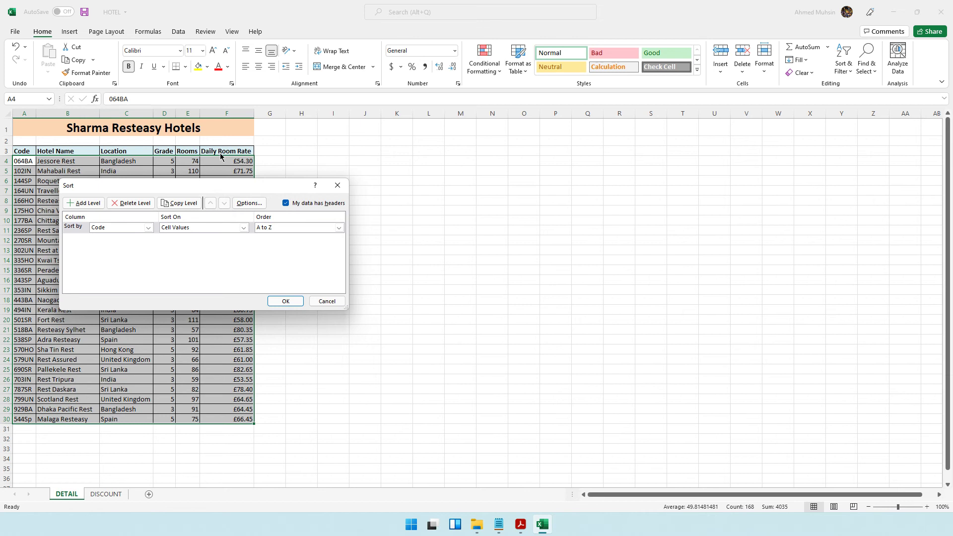
# - Check the sort order Task A1c requires in the question paper, and return to the custom sort in Excel
pyautogui.click(520, 524)
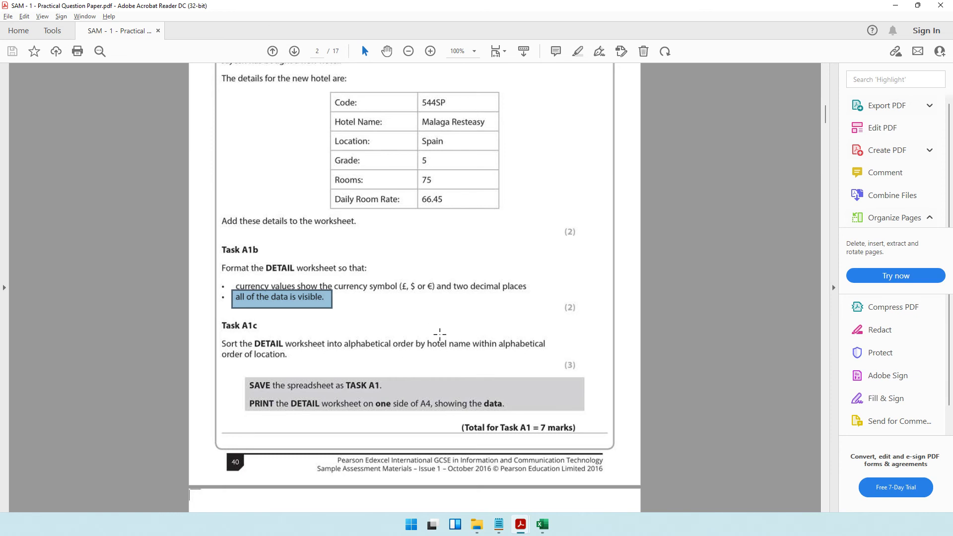
pyautogui.moveTo(440, 334); pyautogui.dragTo(548, 360)
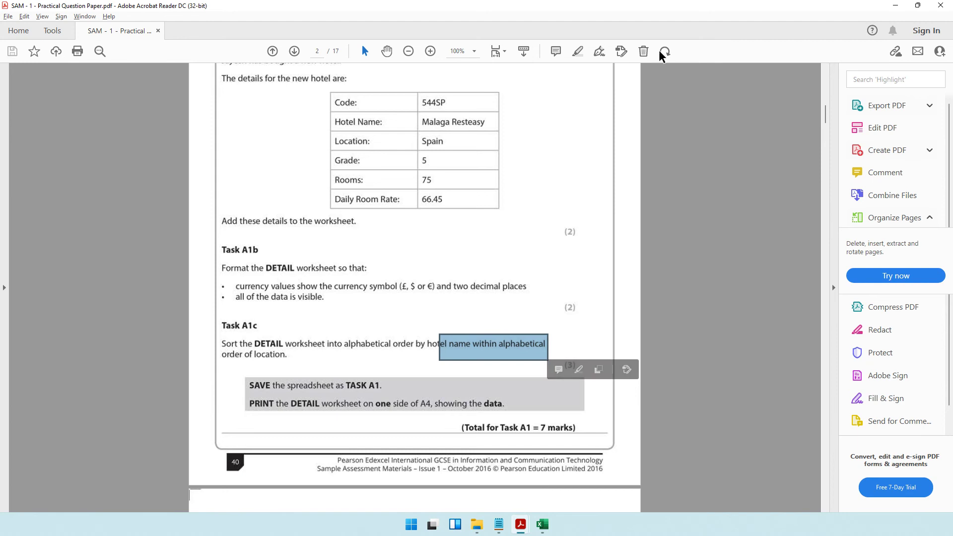
pyautogui.click(896, 6)
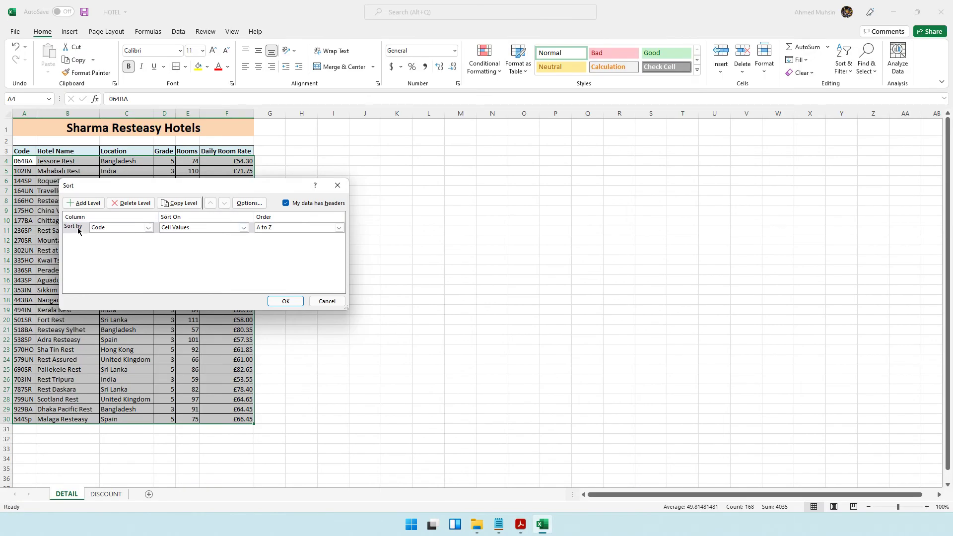
# - Set the first sort level to Location, A to Z, and add a second sort level
pyautogui.click(133, 229)
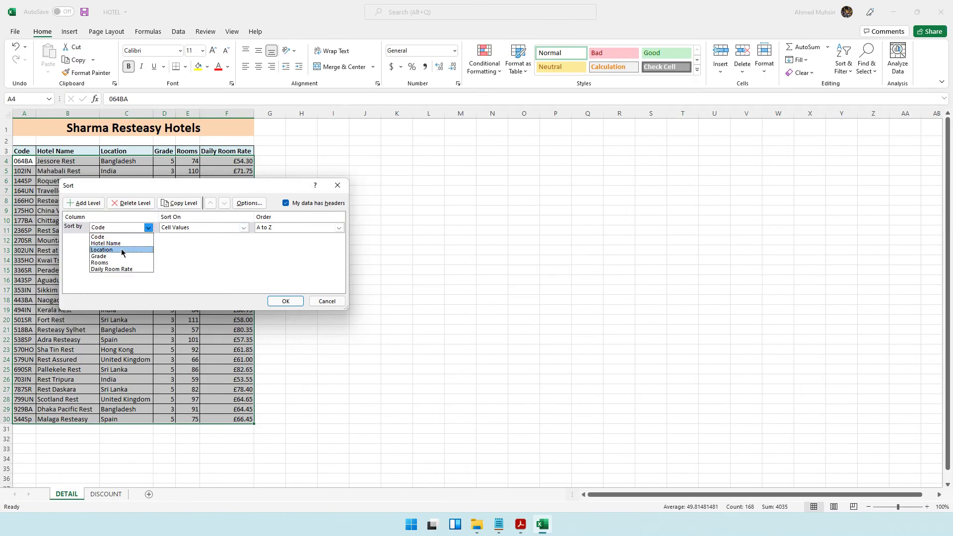
pyautogui.click(128, 249)
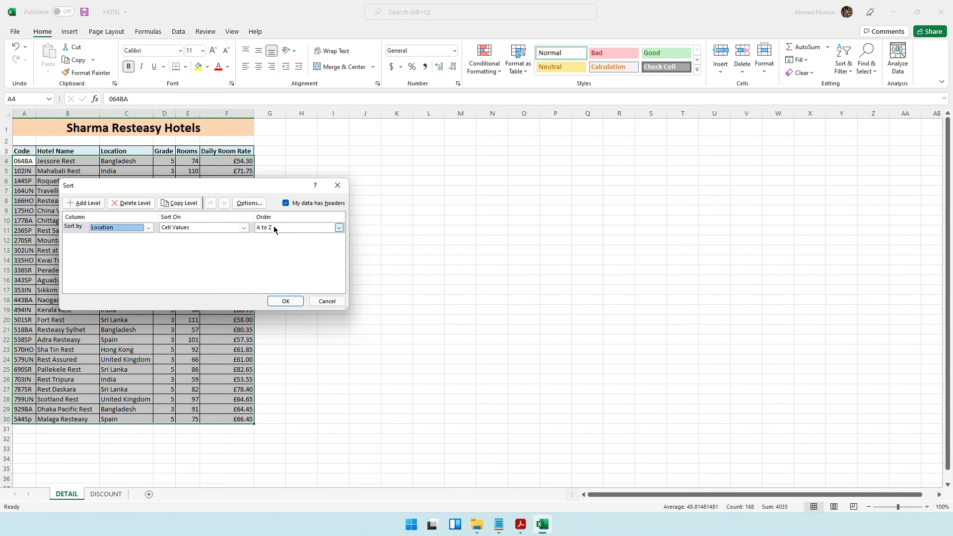
pyautogui.click(84, 204)
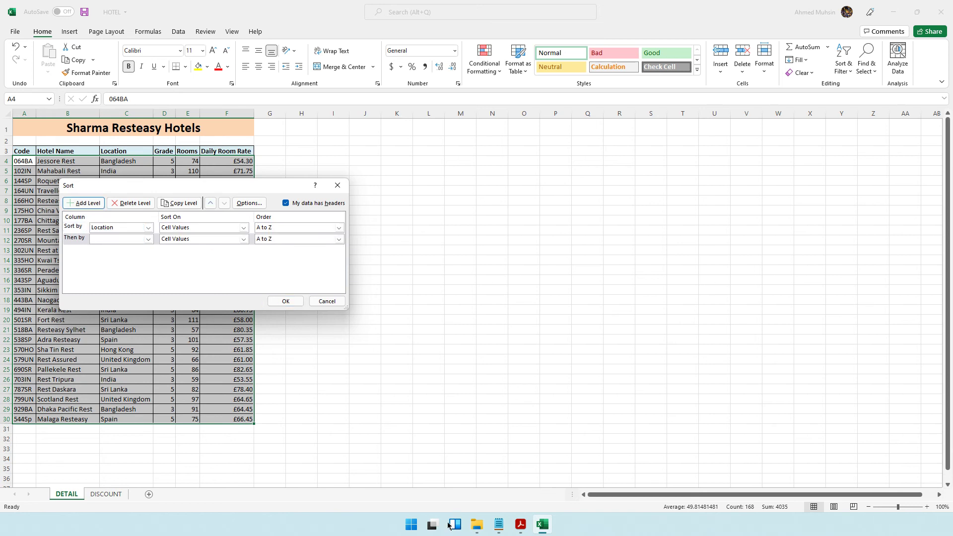
# - Reread the Task A1c wording on hotel name within location in the question paper, and return to the sort settings in Excel
pyautogui.click(521, 525)
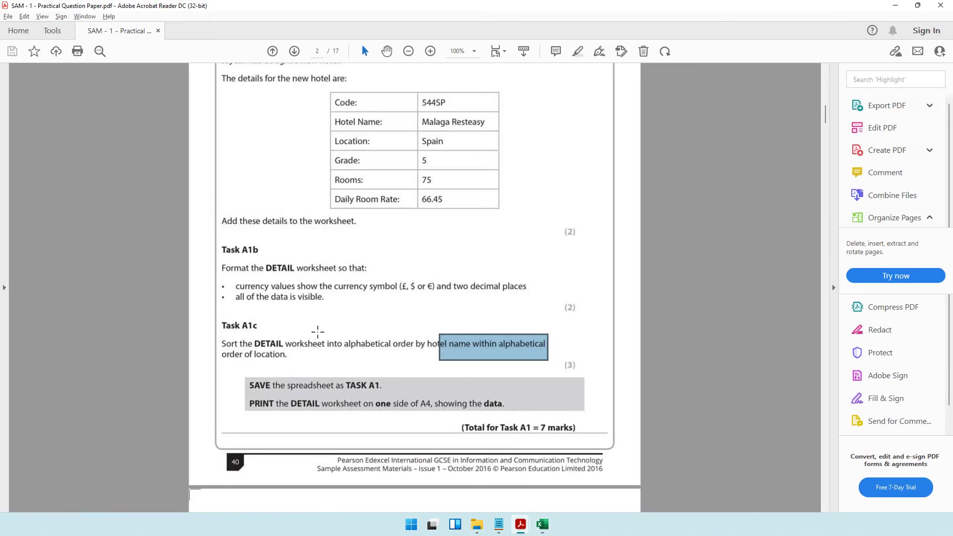
pyautogui.moveTo(301, 334); pyautogui.dragTo(473, 363)
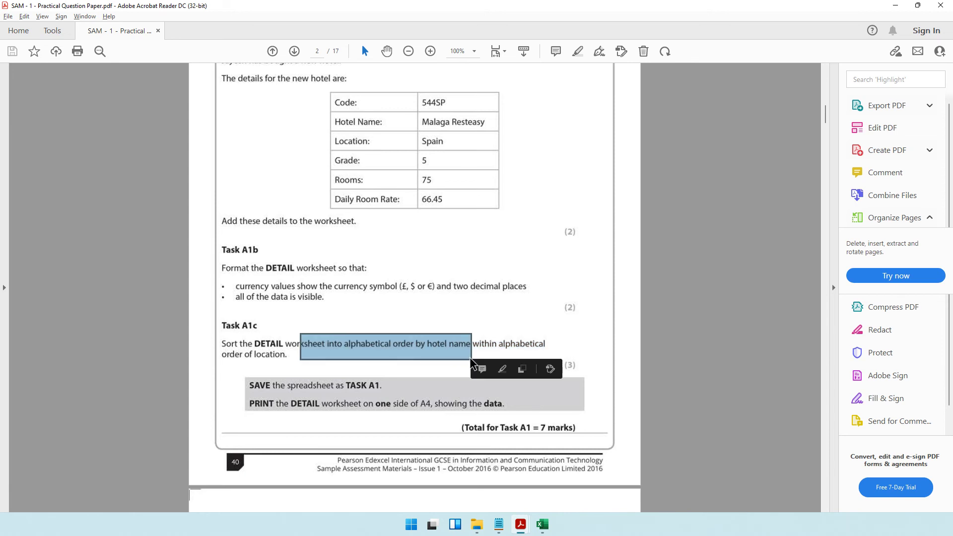
pyautogui.hotkey('ctrl', 'a')
pyautogui.click(434, 364)
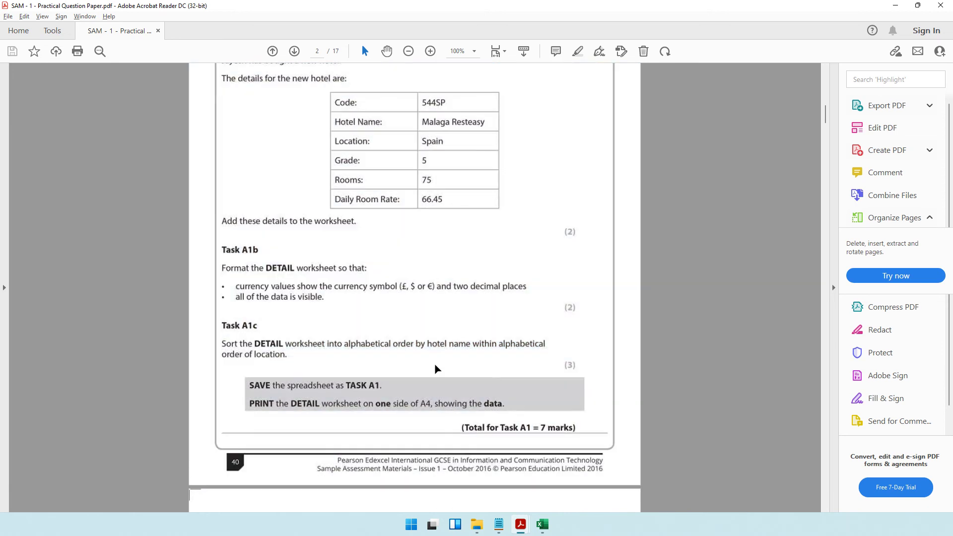
pyautogui.moveTo(475, 339); pyautogui.dragTo(496, 365)
pyautogui.click(489, 355)
pyautogui.moveTo(415, 342); pyautogui.dragTo(469, 358)
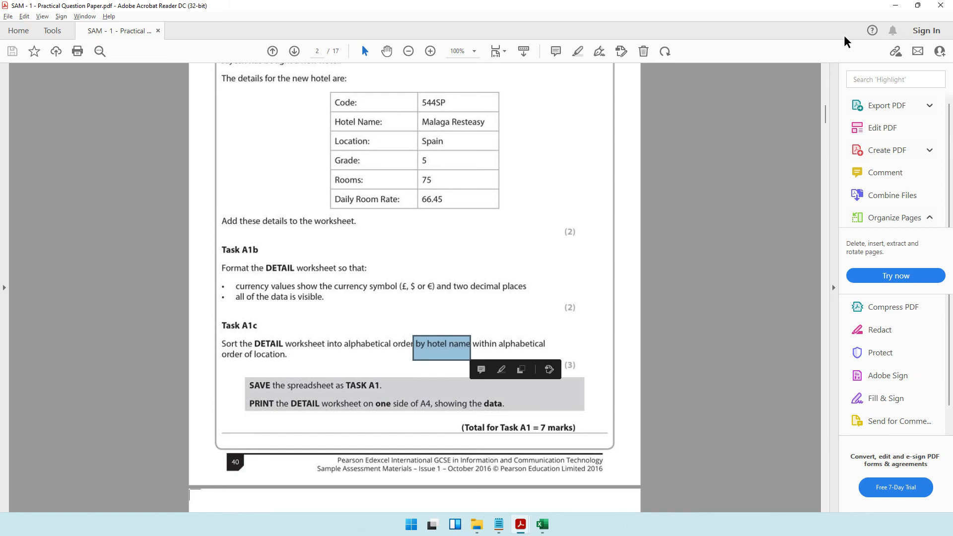
pyautogui.hotkey('alt', 'Tab')
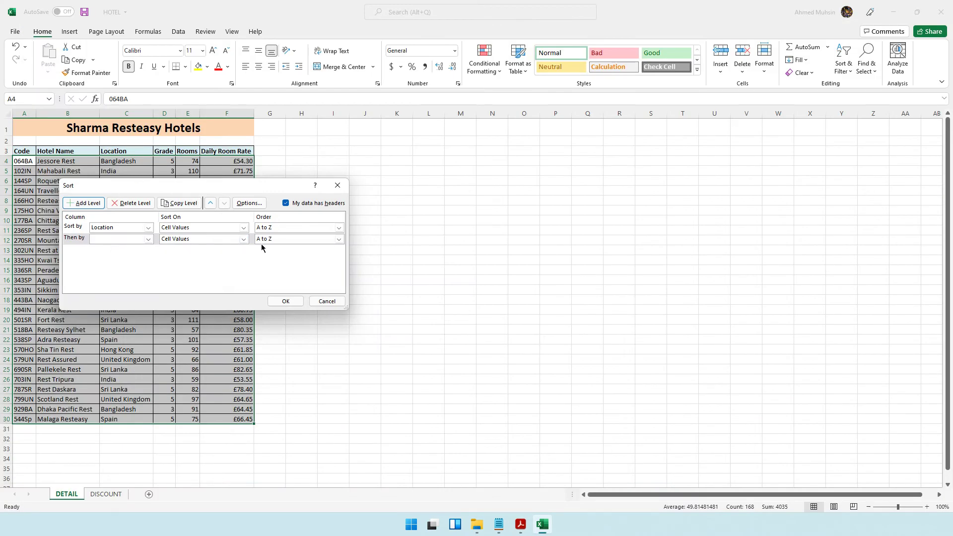
# - Set the second sort level to Hotel Name, A to Z, and apply the sort to the table
pyautogui.click(147, 239)
pyautogui.click(130, 256)
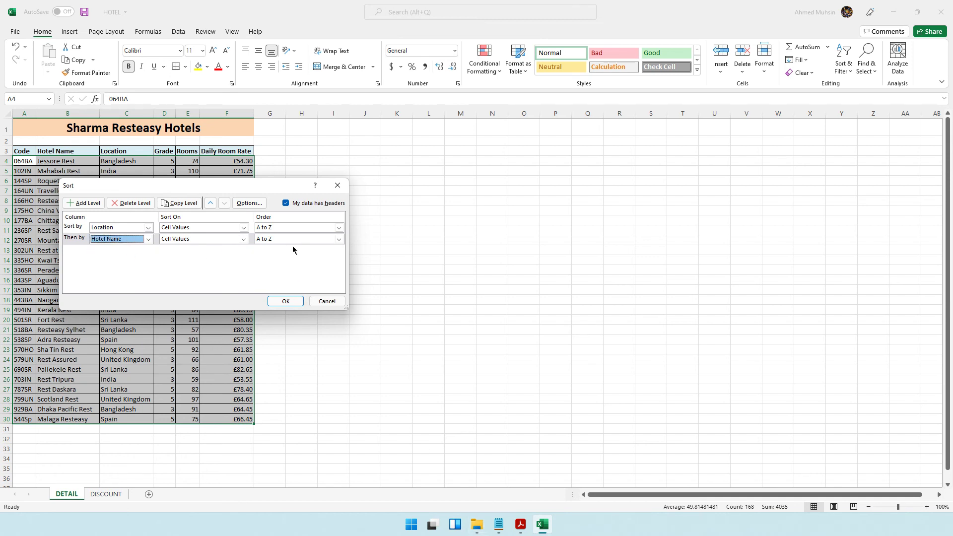
pyautogui.click(286, 301)
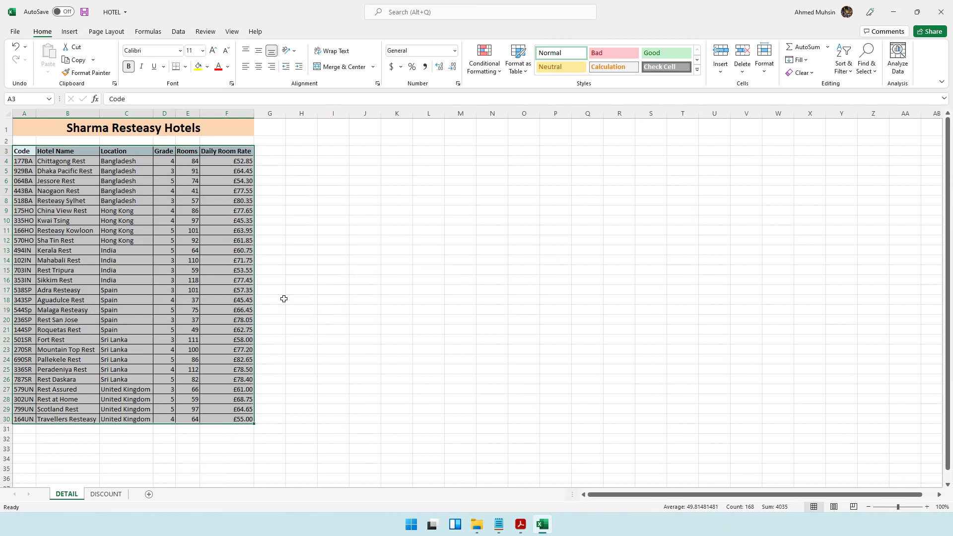
# - Check the Task A1 save instruction in the question paper, and save the workbook in Excel under the new name TASK A1
pyautogui.click(520, 524)
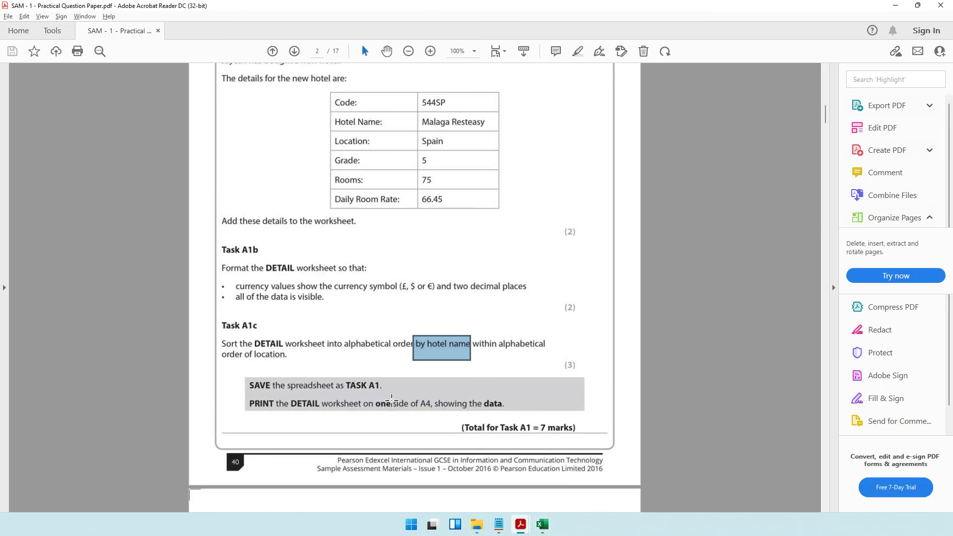
pyautogui.click(542, 525)
pyautogui.click(206, 230)
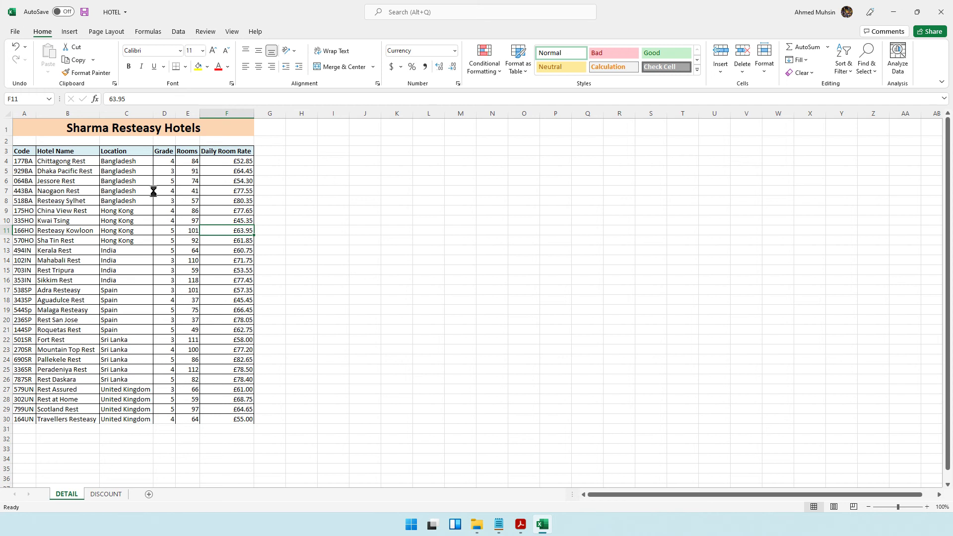
pyautogui.press('F12')
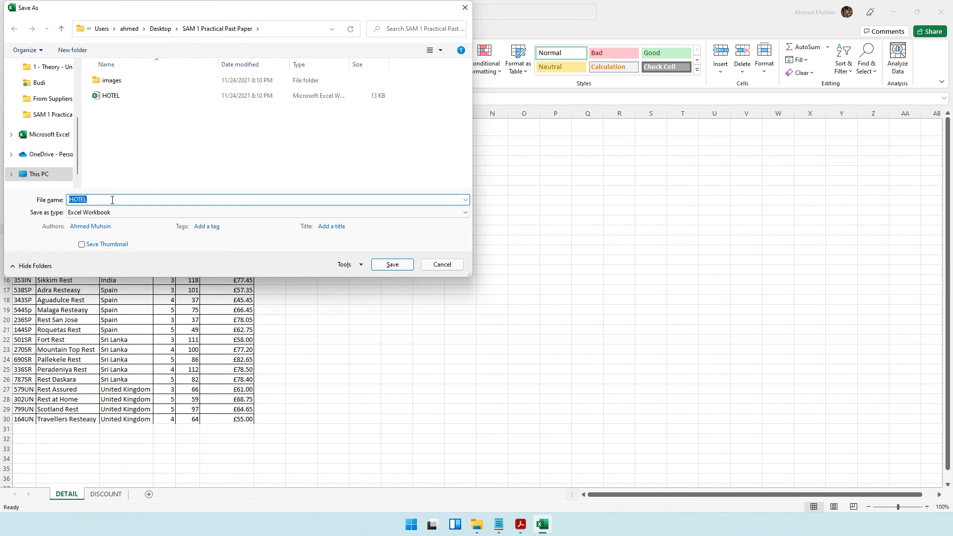
pyautogui.write('TASK A1')
pyautogui.press('Return')
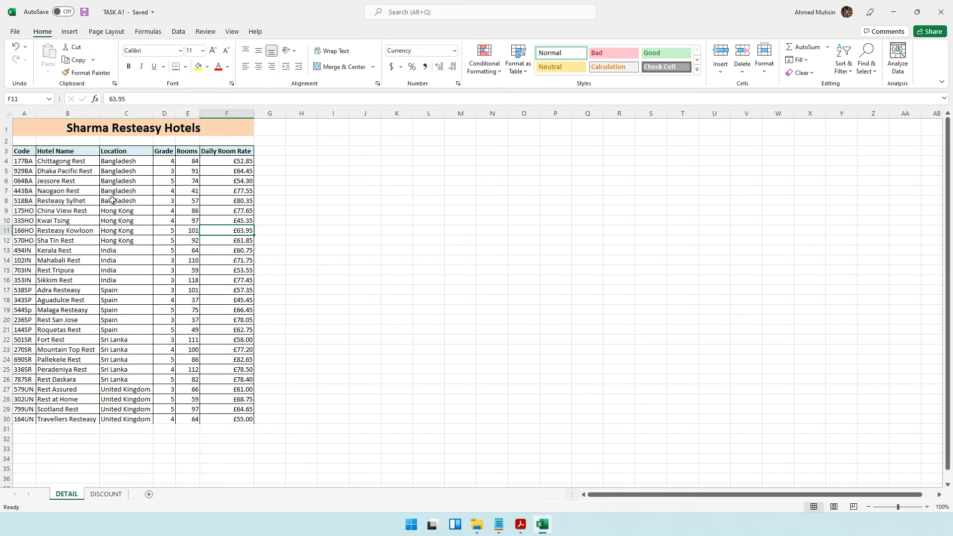
# - Check the print instruction in the question paper, and print only the selected range A1:F30 of the DETAIL worksheet from Excel
pyautogui.click(521, 525)
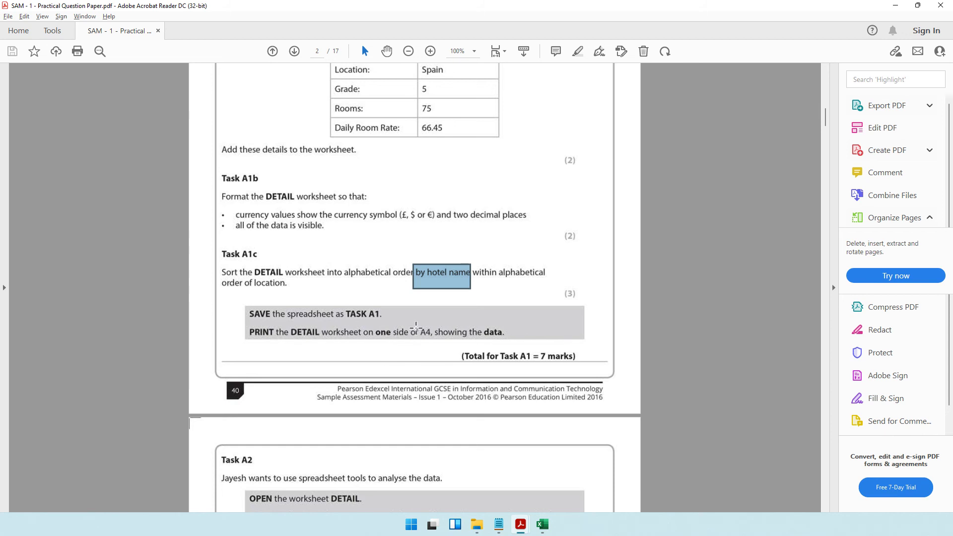
pyautogui.click(542, 524)
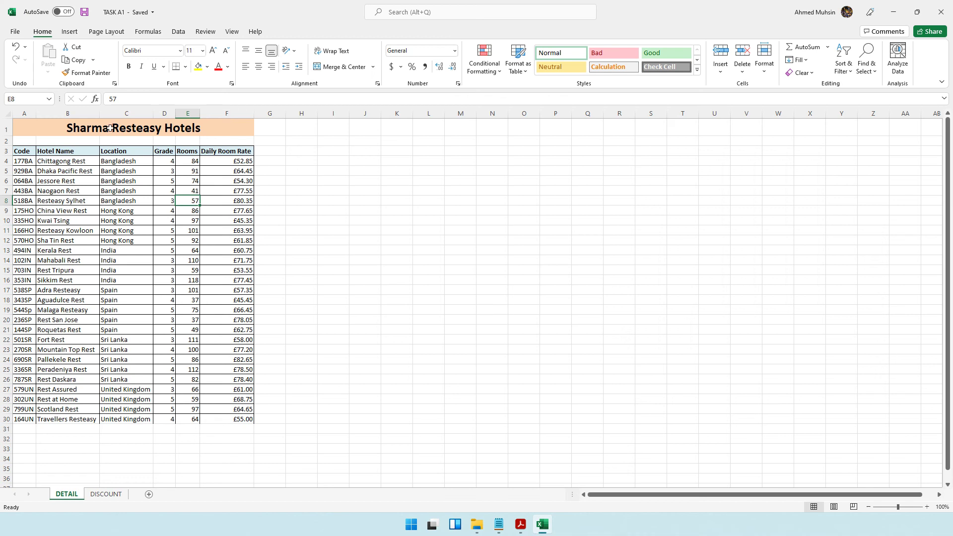
pyautogui.moveTo(110, 128); pyautogui.dragTo(137, 420)
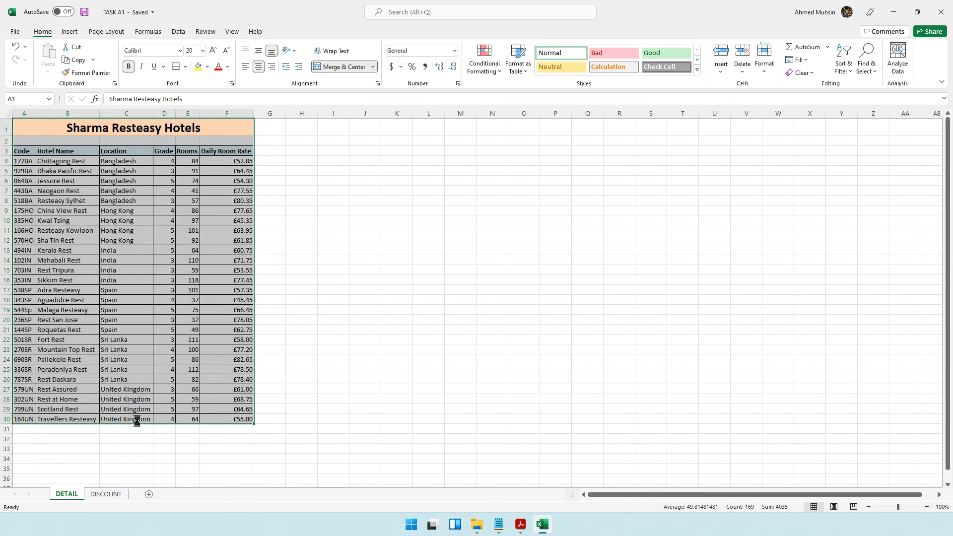
pyautogui.hotkey('ctrl', 'p')
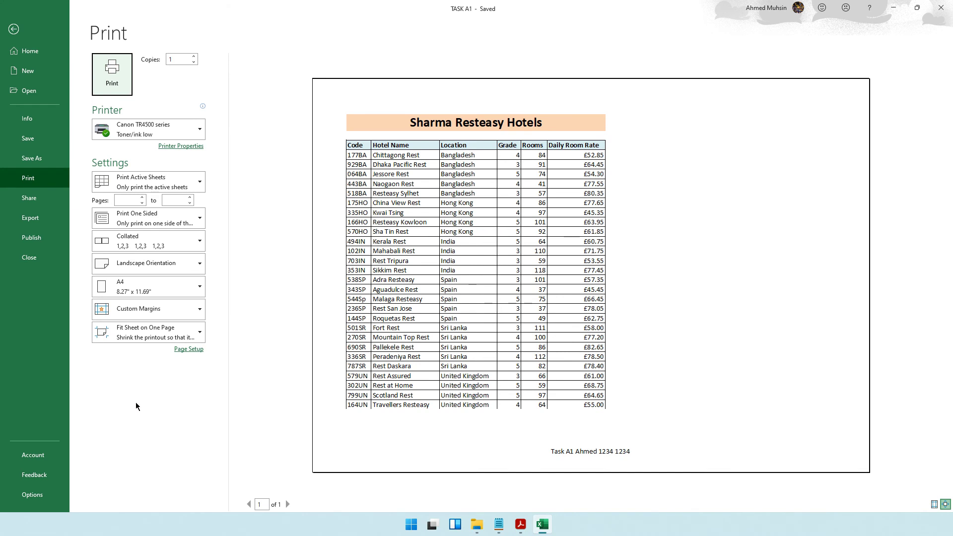
pyautogui.click(160, 185)
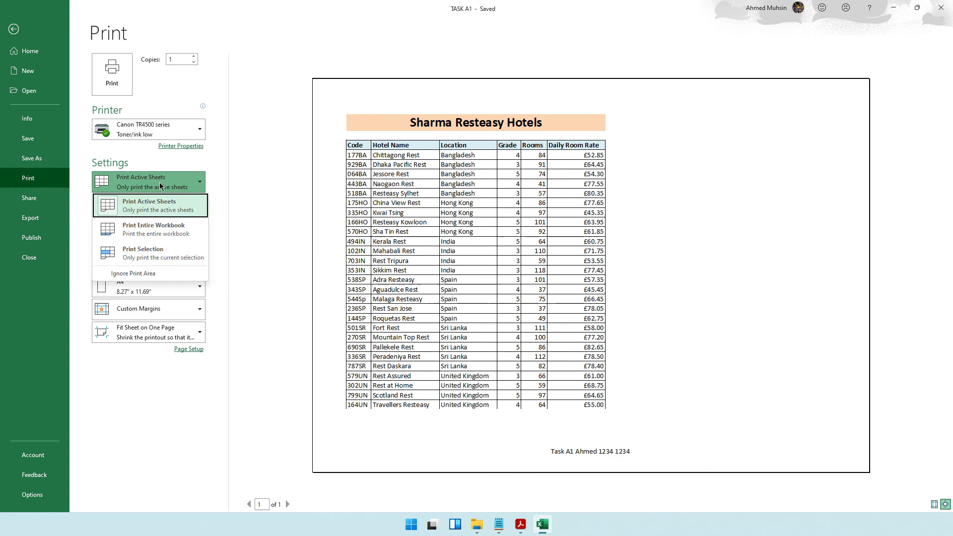
pyautogui.click(148, 253)
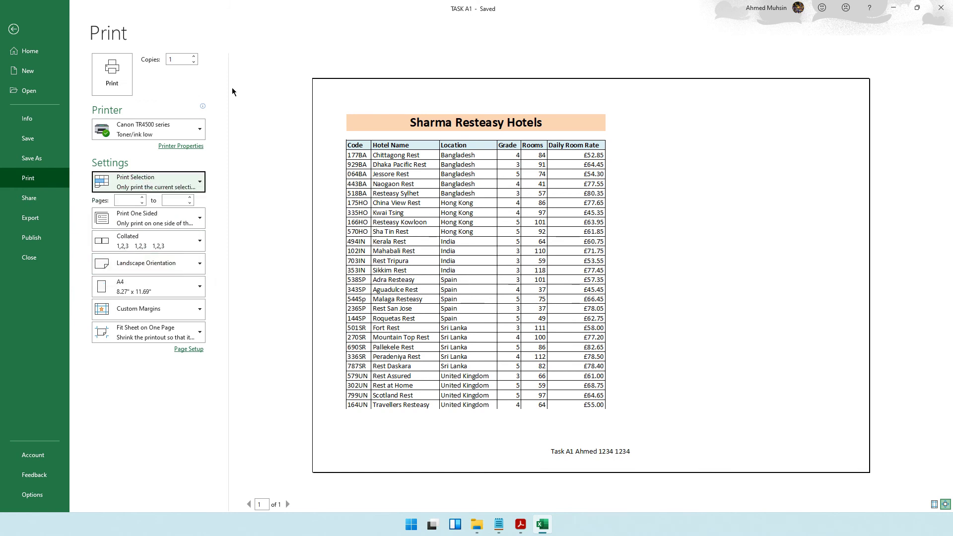
pyautogui.click(113, 76)
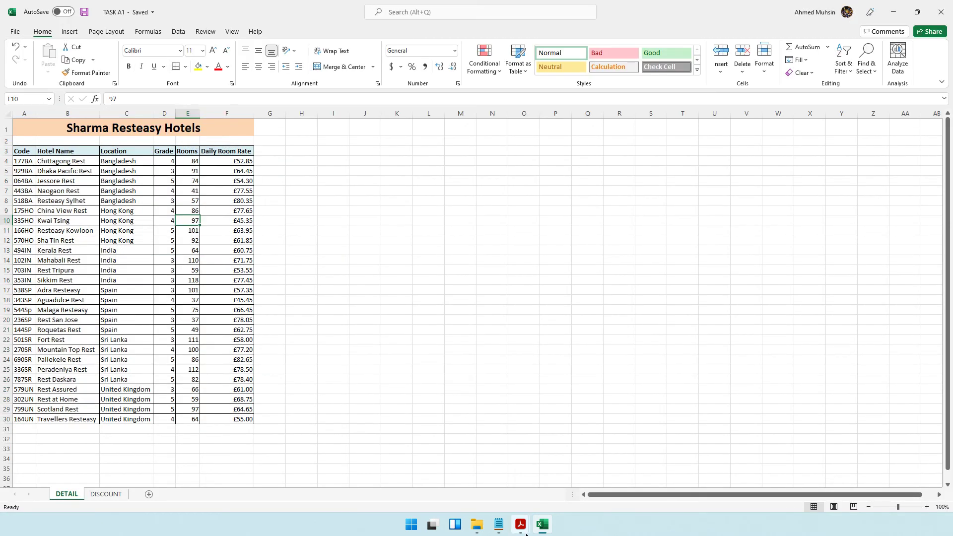
# - Switch to the question paper in Adobe Acrobat Reader, review the Task A1 requirements and read the Task A2 instructions
pyautogui.click(521, 525)
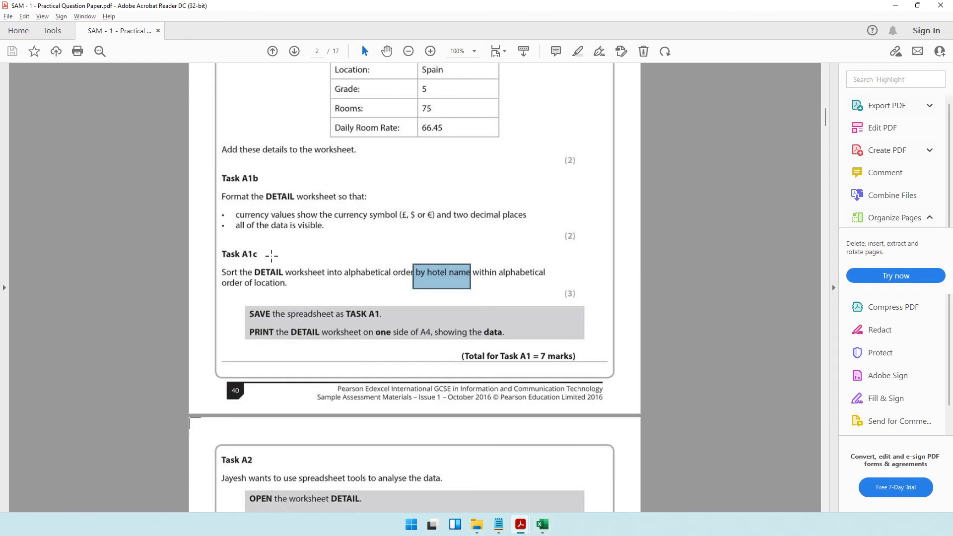
pyautogui.scroll(5, 273, 233)
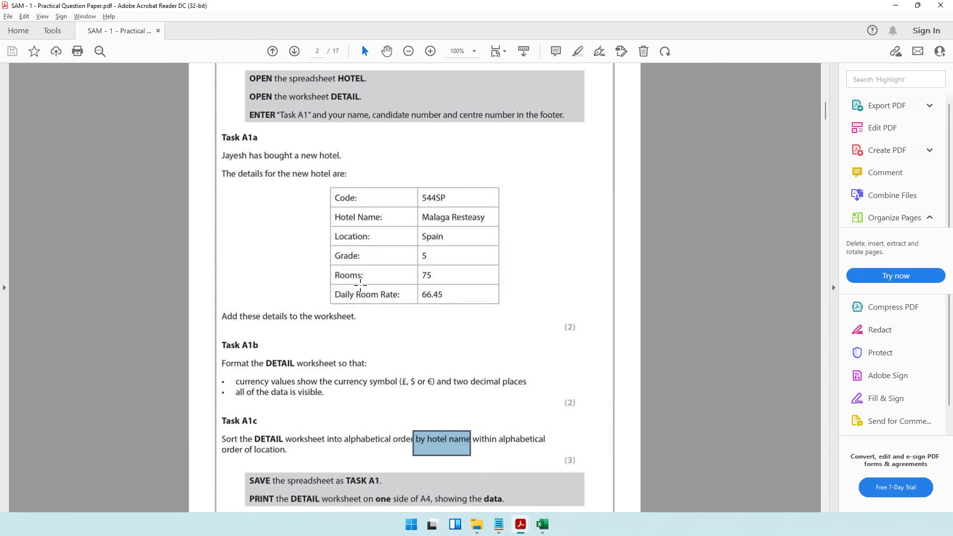
pyautogui.scroll(-1, 273, 218)
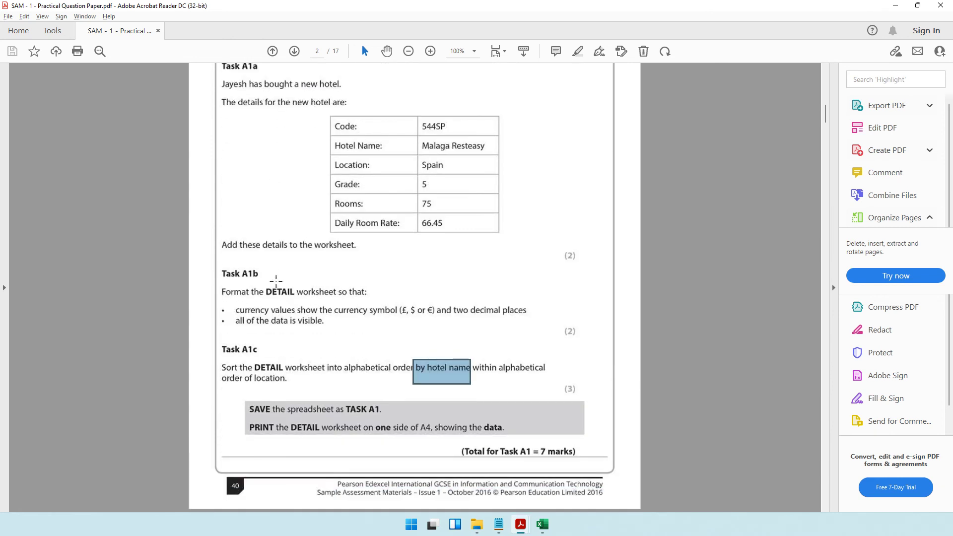
pyautogui.scroll(-9, 276, 281)
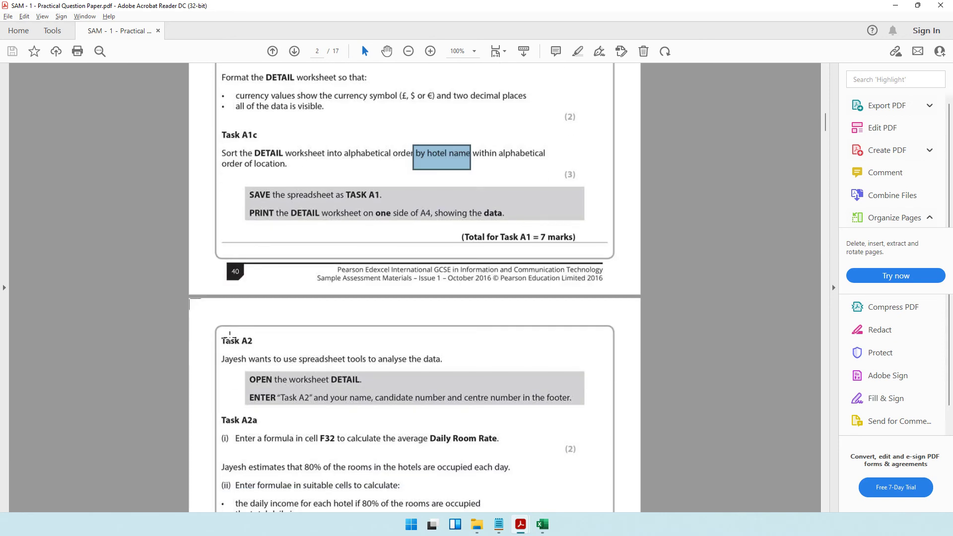
pyautogui.scroll(-5, 299, 348)
pyautogui.scroll(-1, 298, 335)
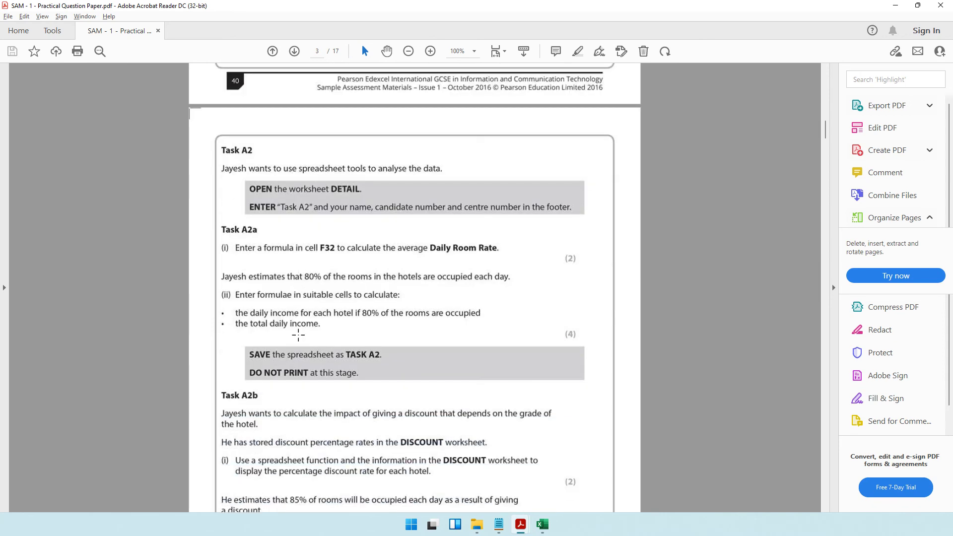
# - Check the Task A2 footer instruction in the question paper, and change the task label in the DETAIL worksheet's footer in Excel to Task A2
pyautogui.scroll(-3, 298, 333)
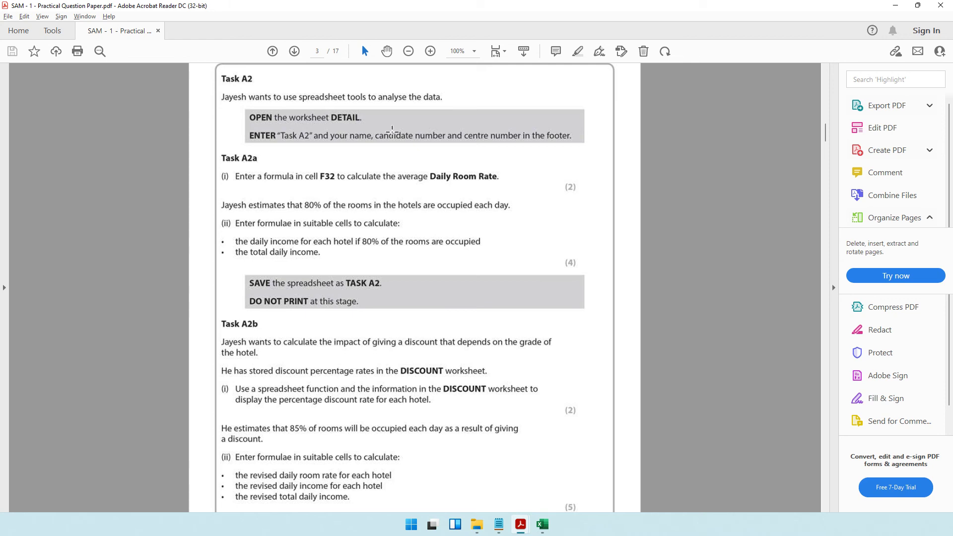
pyautogui.moveTo(281, 135); pyautogui.dragTo(582, 144)
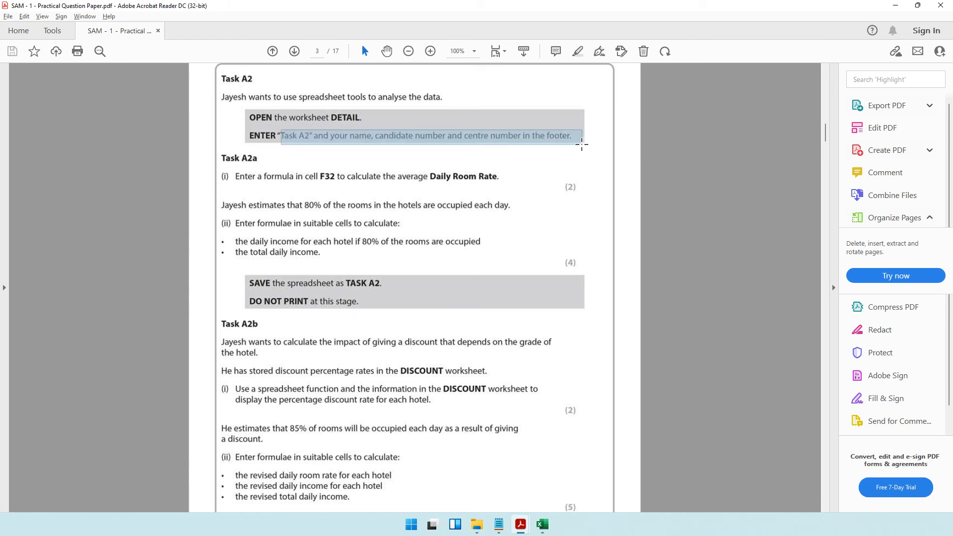
pyautogui.click(543, 525)
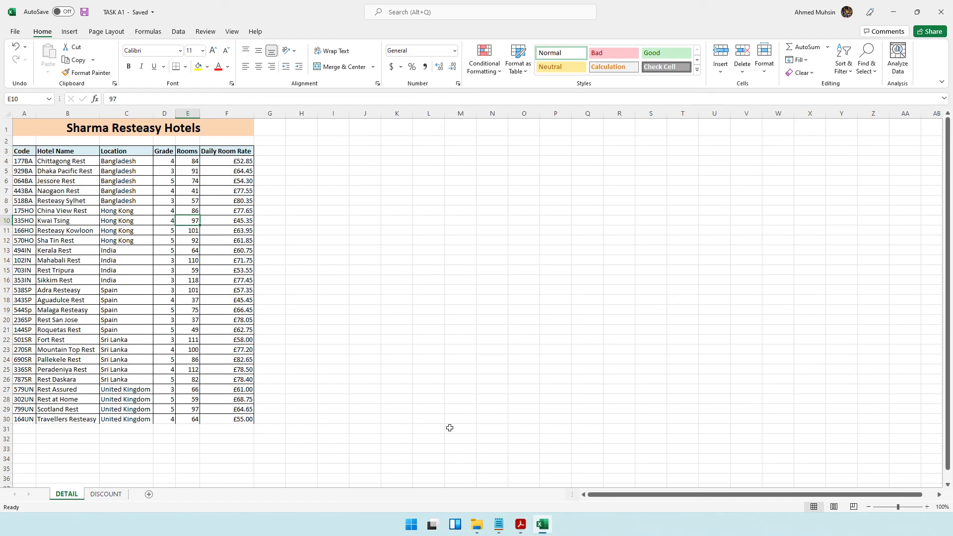
pyautogui.click(526, 532)
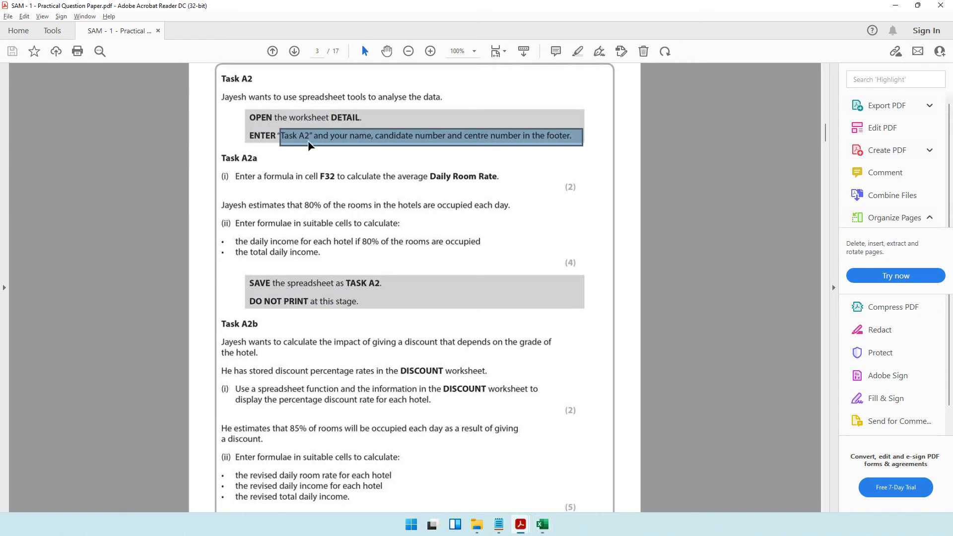
pyautogui.click(896, 5)
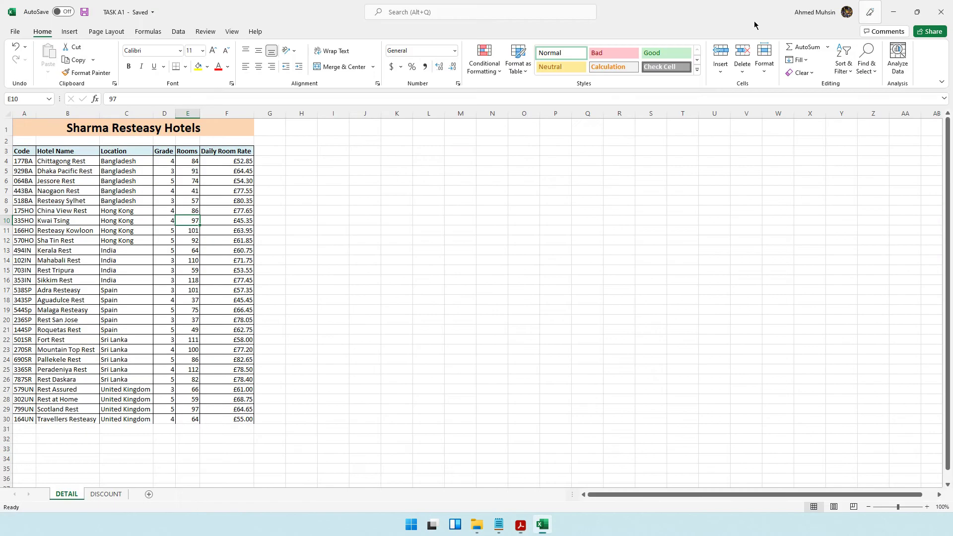
pyautogui.click(68, 31)
pyautogui.click(805, 62)
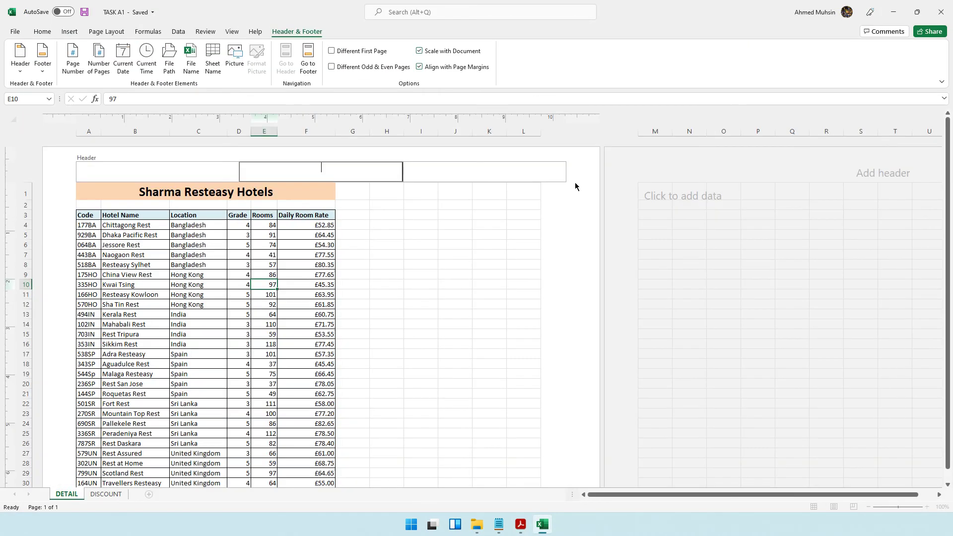
pyautogui.click(306, 71)
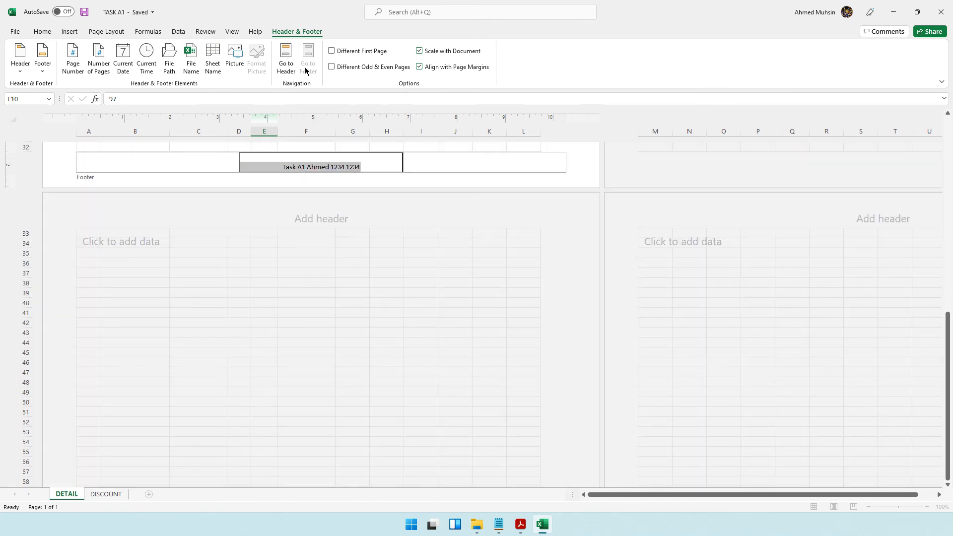
pyautogui.click(302, 168)
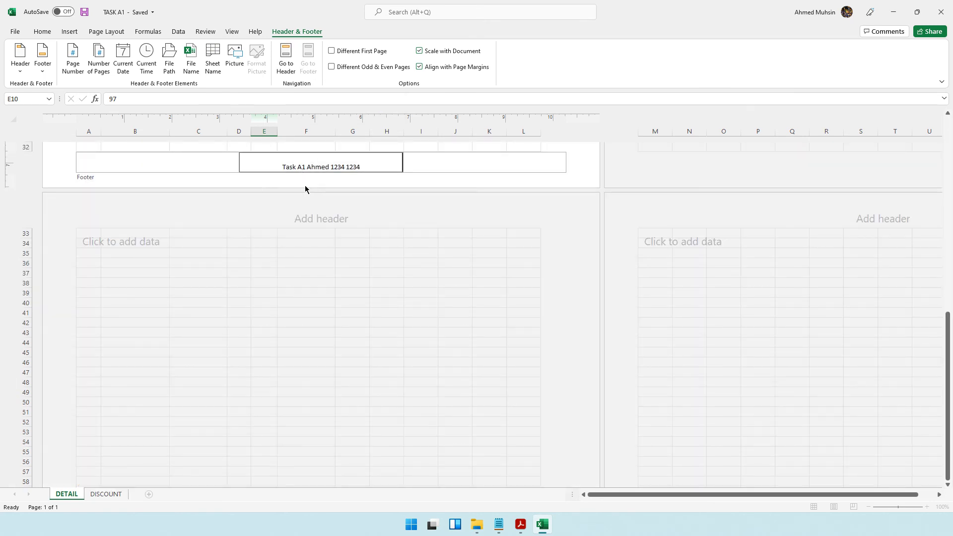
pyautogui.press('BackSpace')
pyautogui.write('2')
pyautogui.click(327, 320)
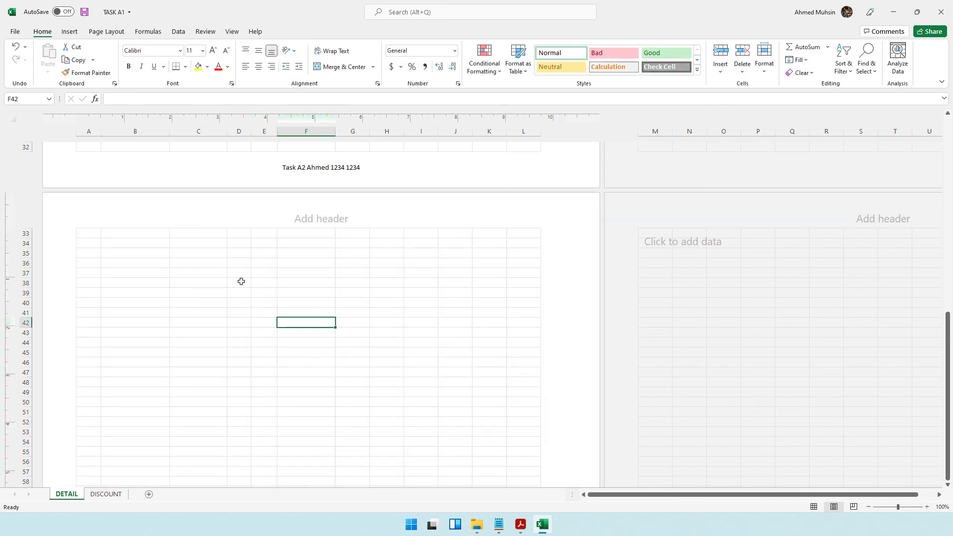
# - Return the DETAIL worksheet to Normal view and show the hotel table from its first row
pyautogui.click(233, 33)
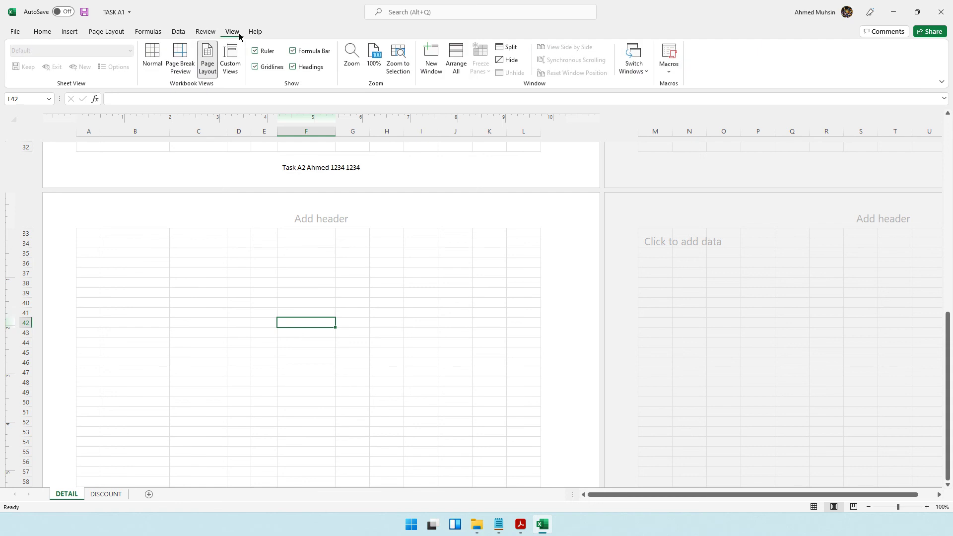
pyautogui.click(156, 73)
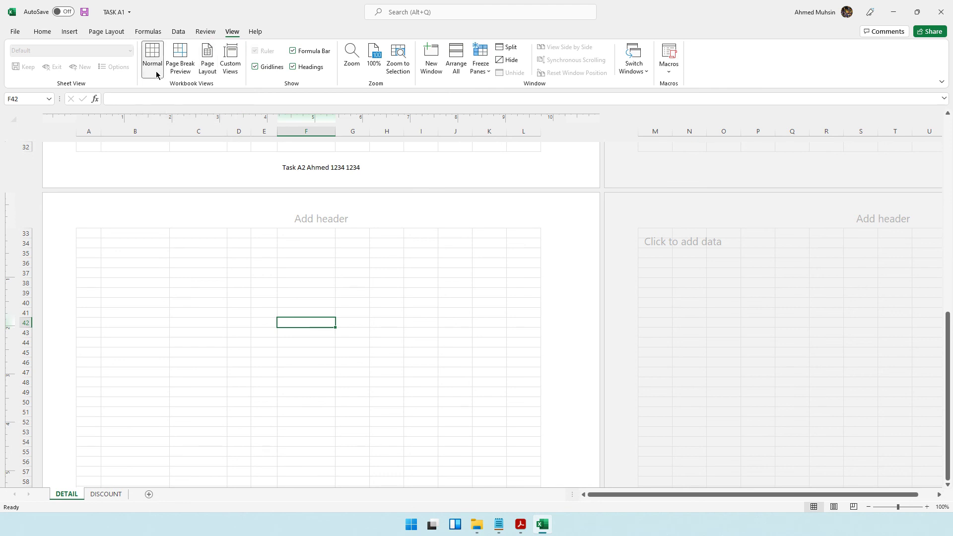
pyautogui.scroll(10, 212, 256)
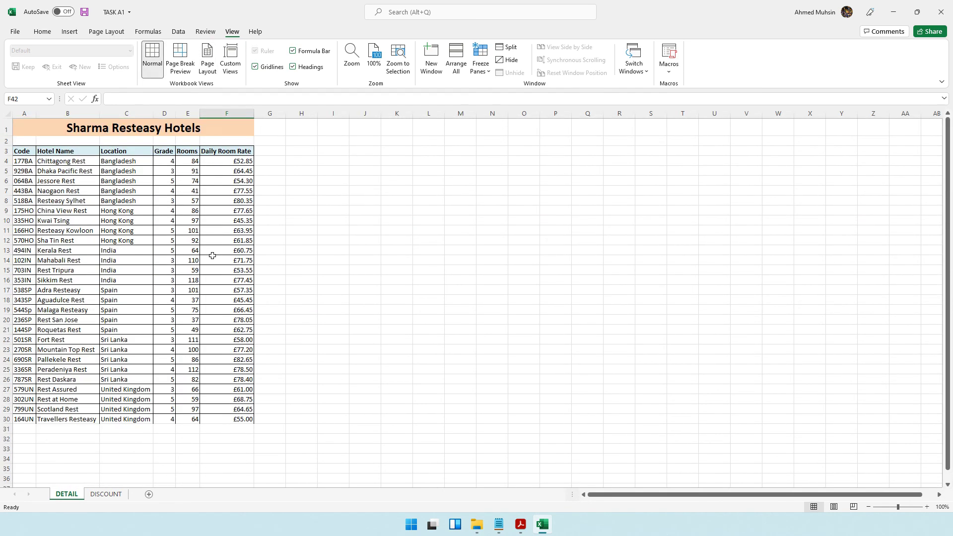
# - Check the Task A2a average instruction in the question paper, and insert the AutoSum Average of F4:F30 in cell F32 in Excel
pyautogui.click(520, 524)
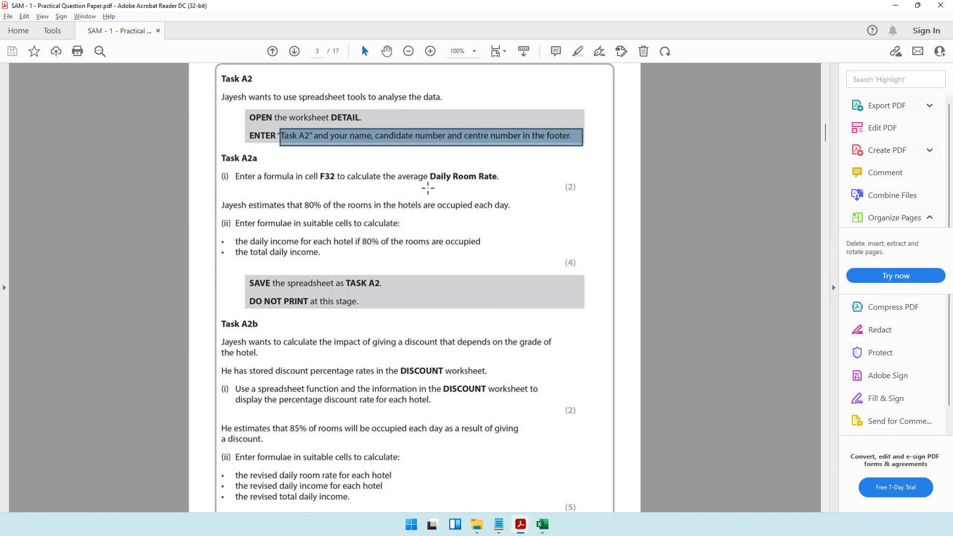
pyautogui.click(897, 7)
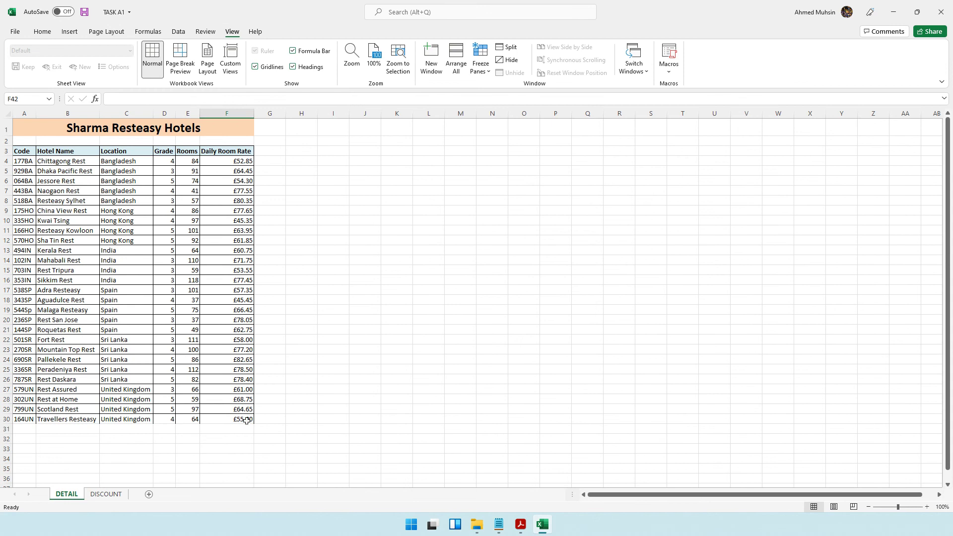
pyautogui.click(242, 438)
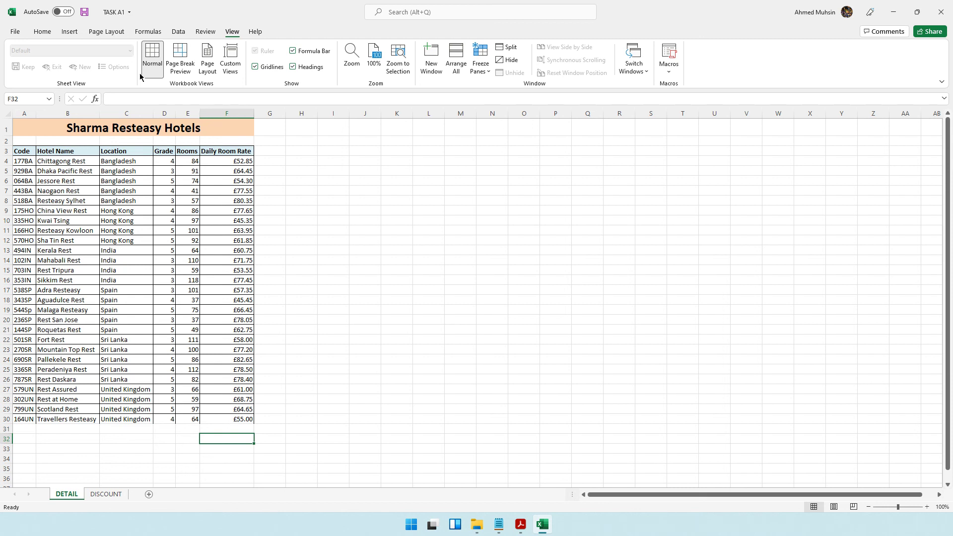
pyautogui.click(43, 31)
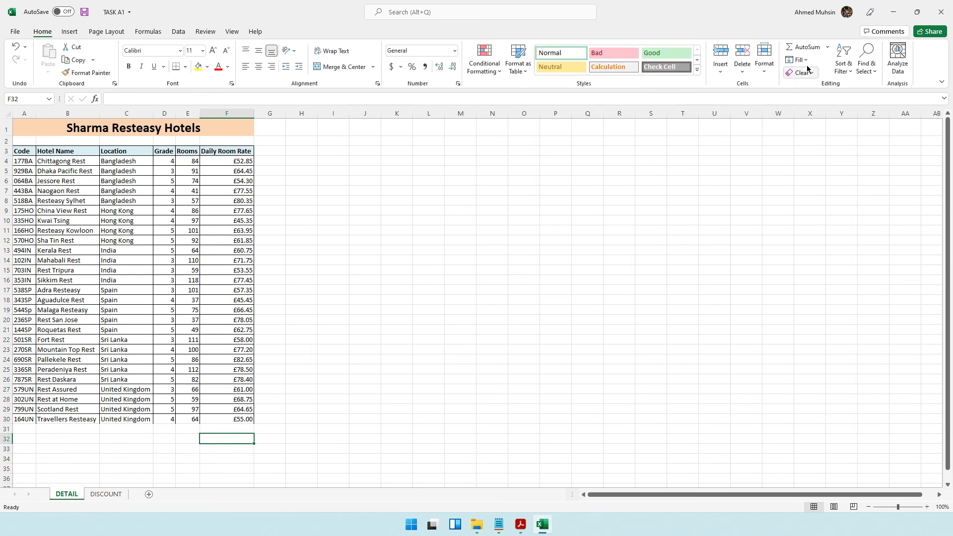
pyautogui.click(829, 48)
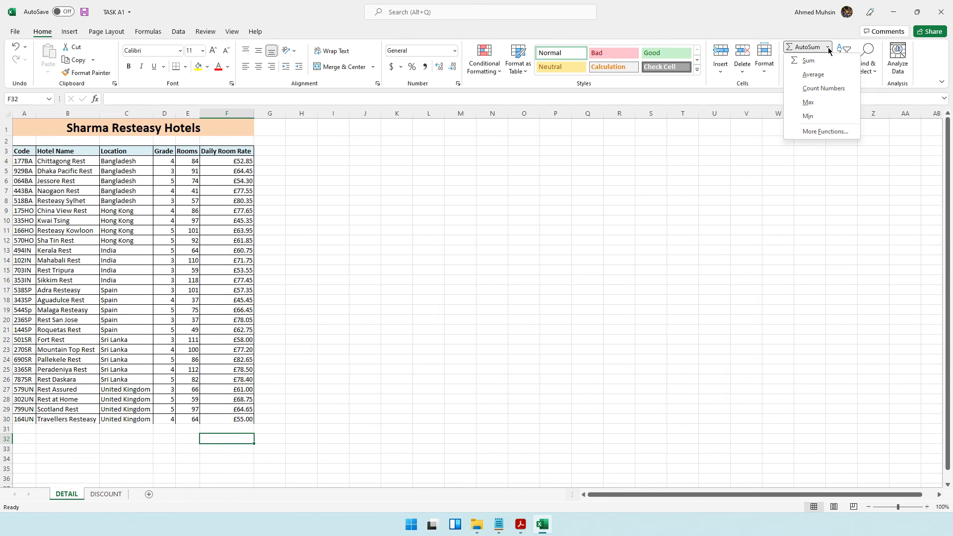
pyautogui.click(812, 75)
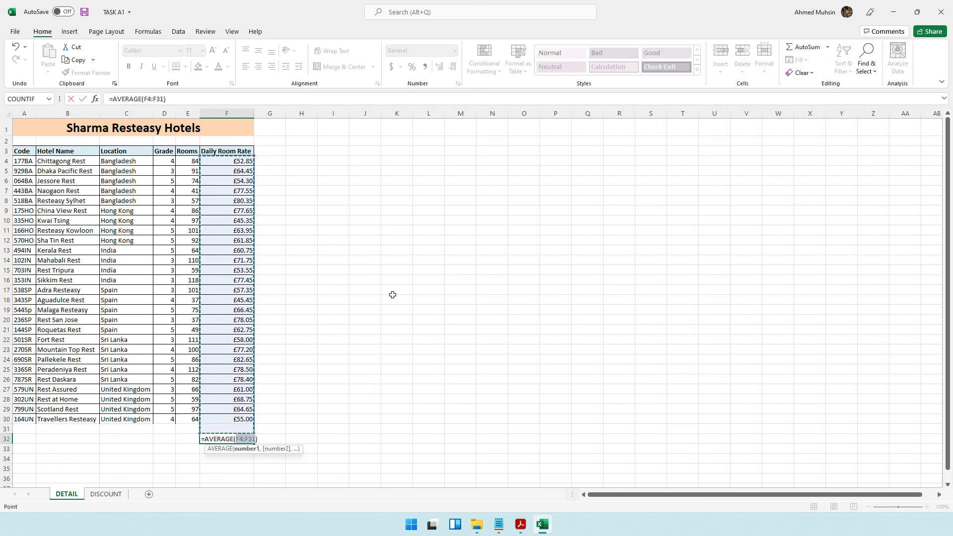
pyautogui.click(248, 438)
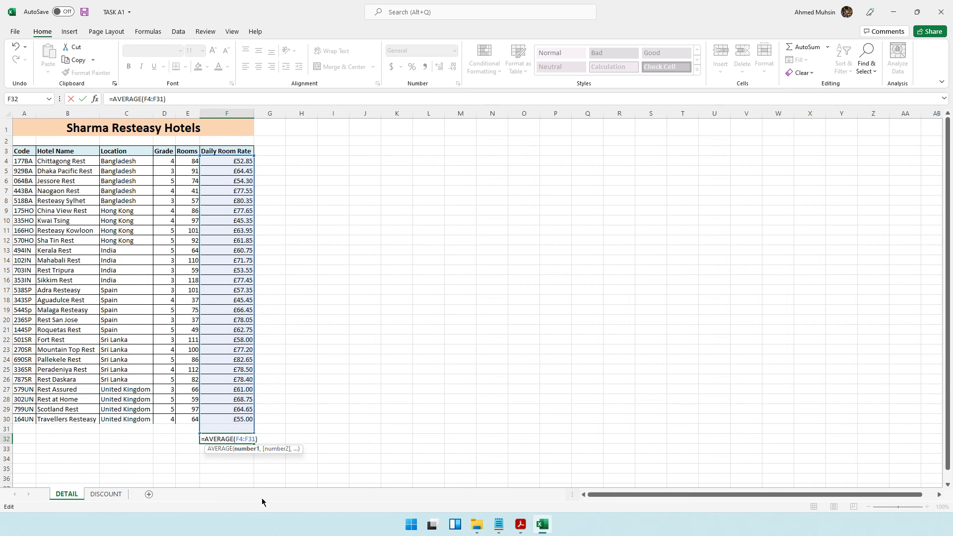
pyautogui.press('BackSpace')
pyautogui.write('0')
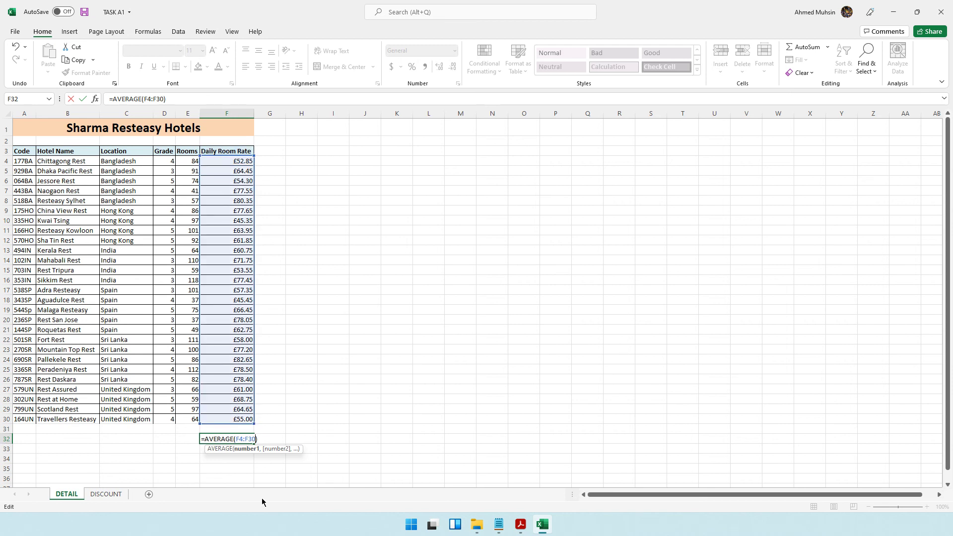
pyautogui.press('Return')
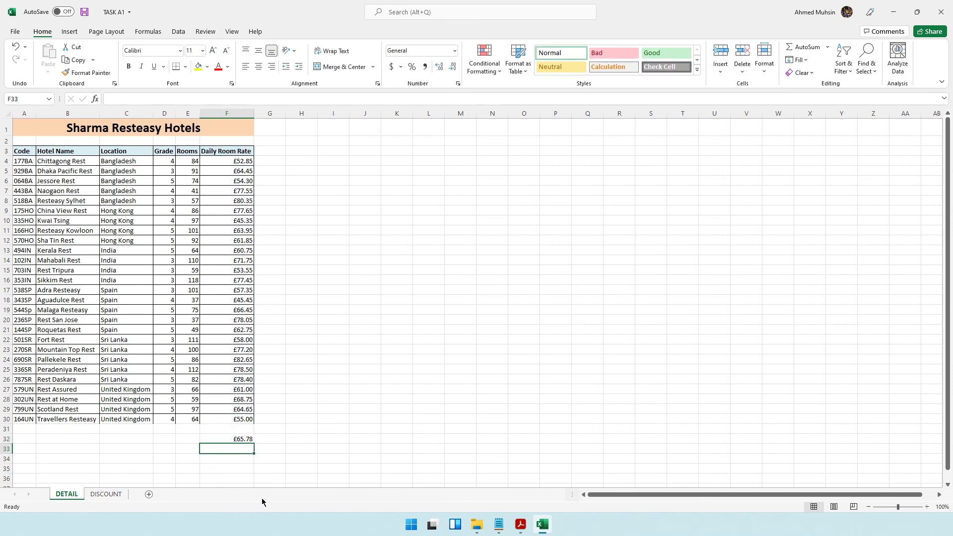
# - Clear cell F32 and write the formula =AVERAGE(F4:F30) manually to calculate the average Daily Room Rate
pyautogui.click(243, 438)
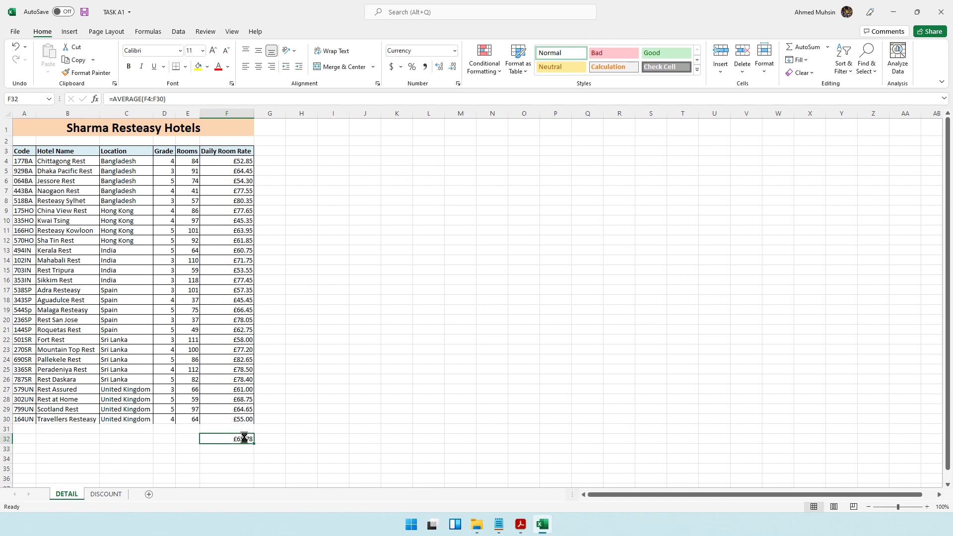
pyautogui.press('Delete')
pyautogui.write('=')
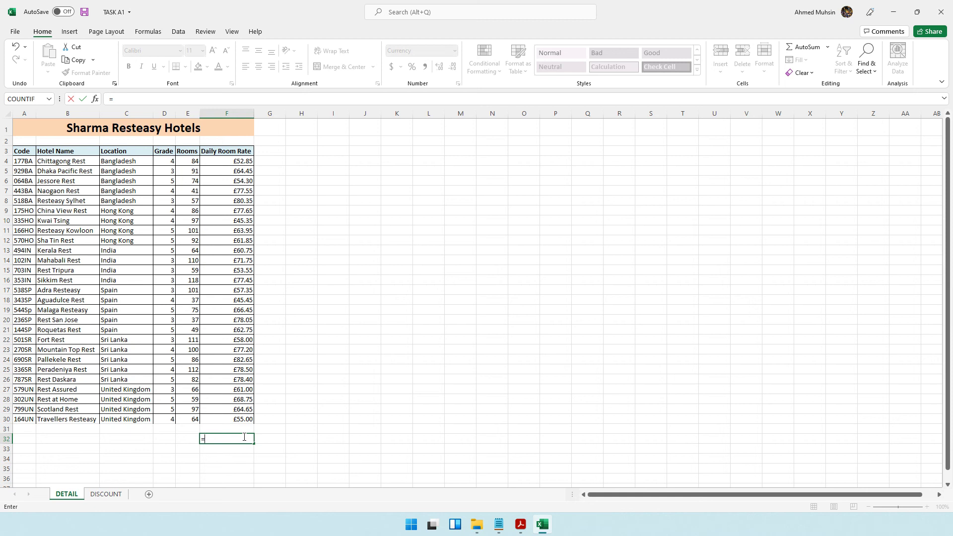
pyautogui.write('AVERAGE')
pyautogui.press('BackSpace')
pyautogui.write('(')
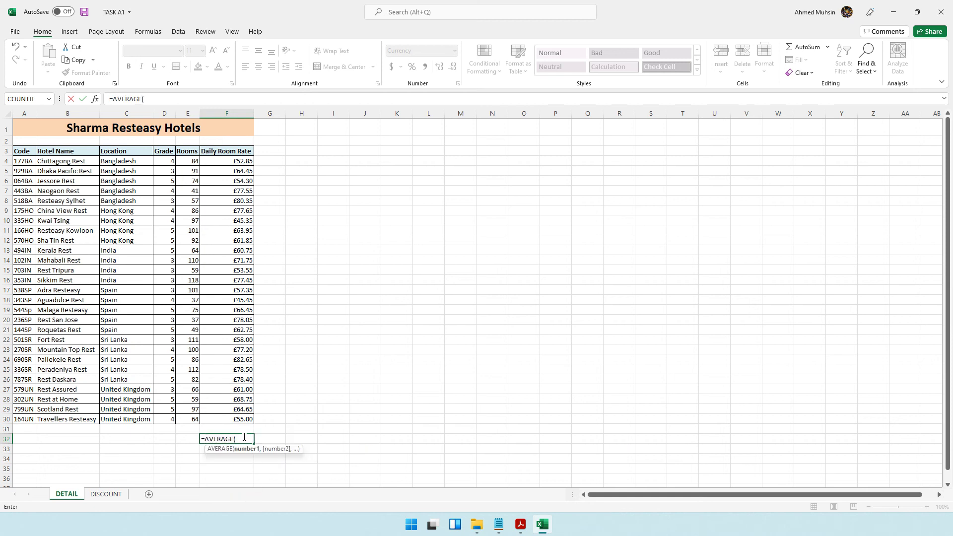
pyautogui.moveTo(242, 161); pyautogui.dragTo(215, 420)
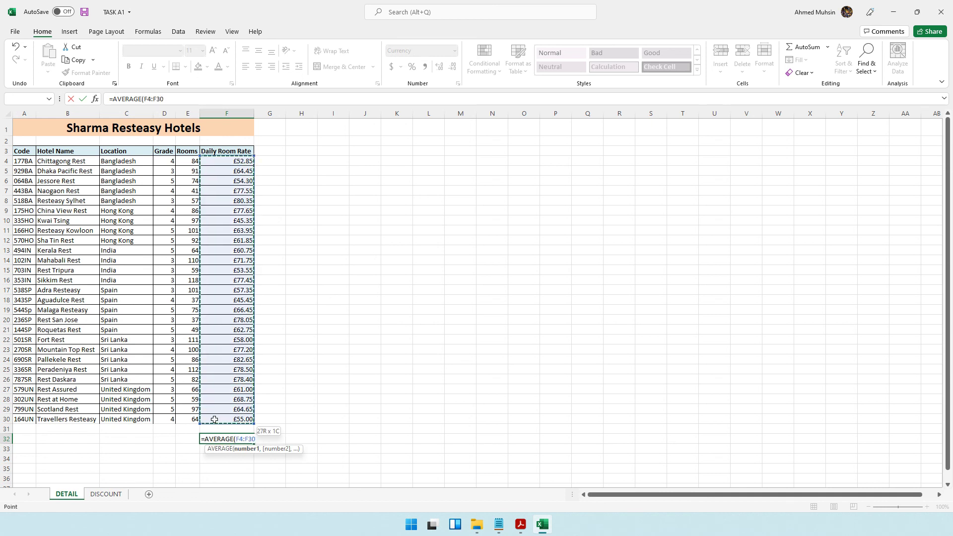
pyautogui.write(')')
pyautogui.press('Return')
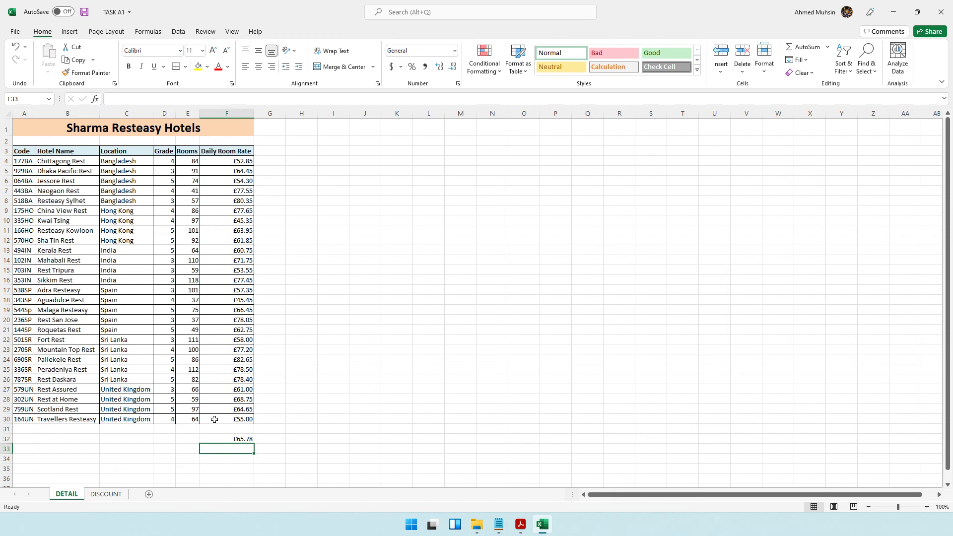
# - Review the Task A2a daily income instruction in the question paper, and examine the first hotel's rooms and Daily Room Rate in Excel
pyautogui.click(521, 525)
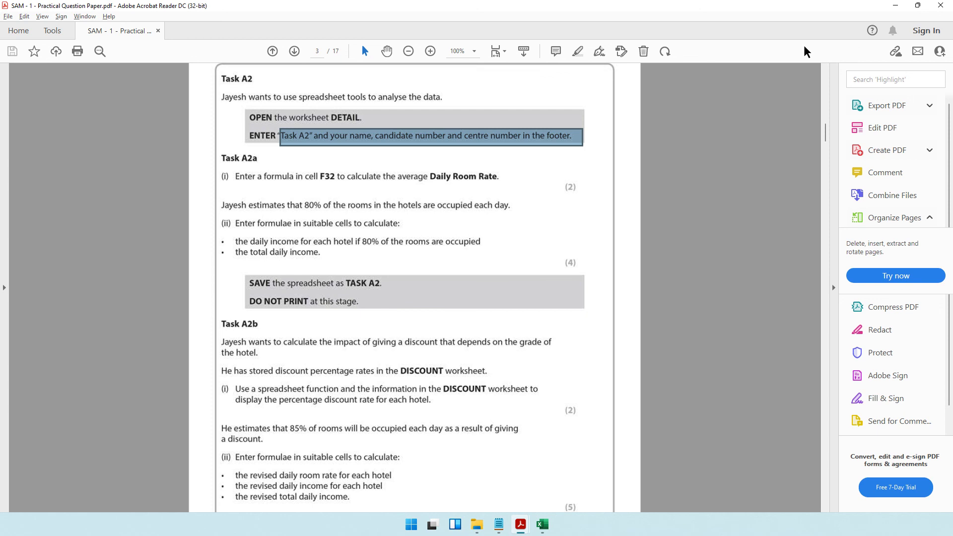
pyautogui.click(896, 6)
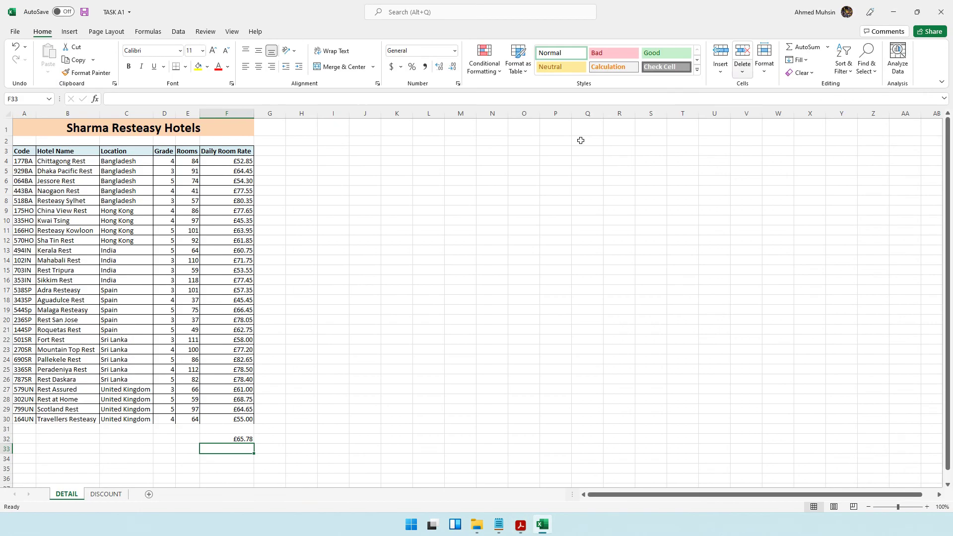
pyautogui.click(226, 194)
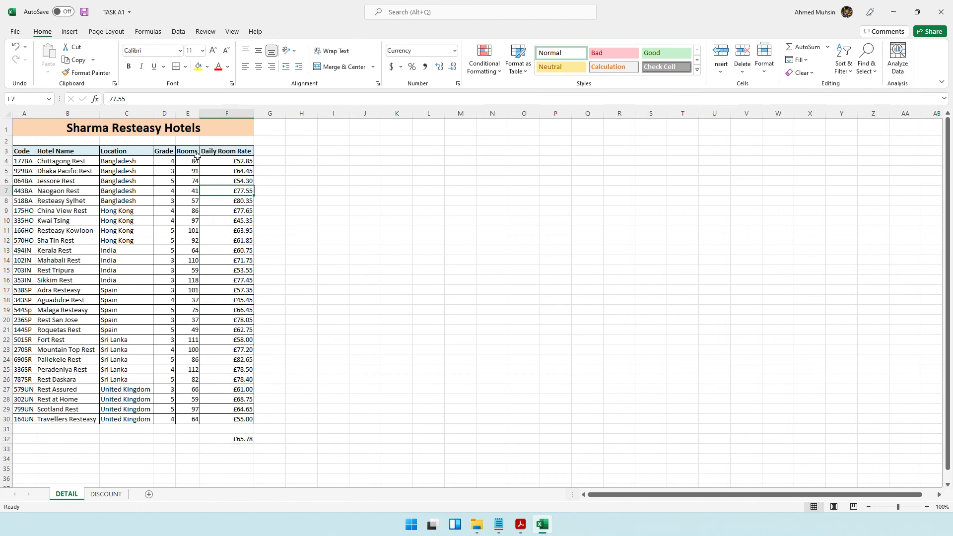
pyautogui.moveTo(53, 160); pyautogui.dragTo(113, 163)
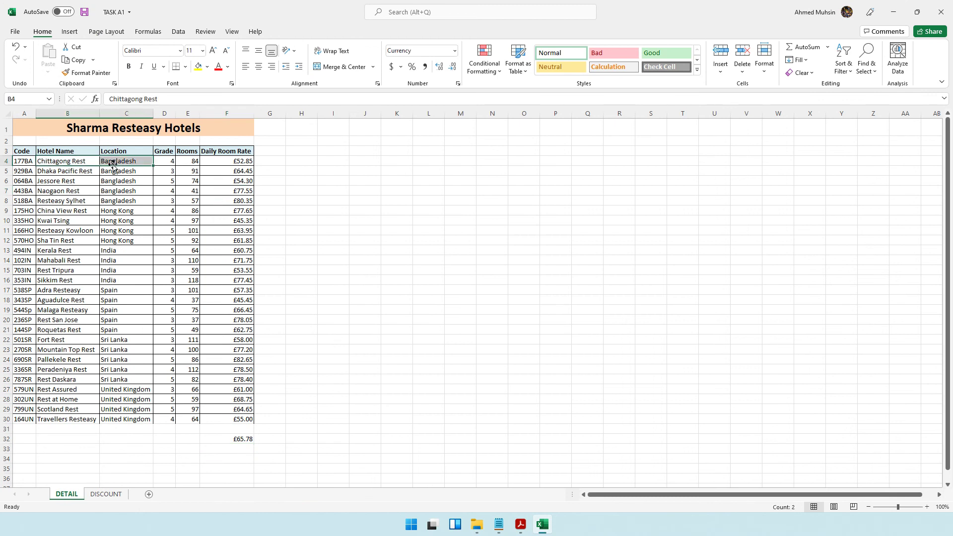
pyautogui.click(191, 162)
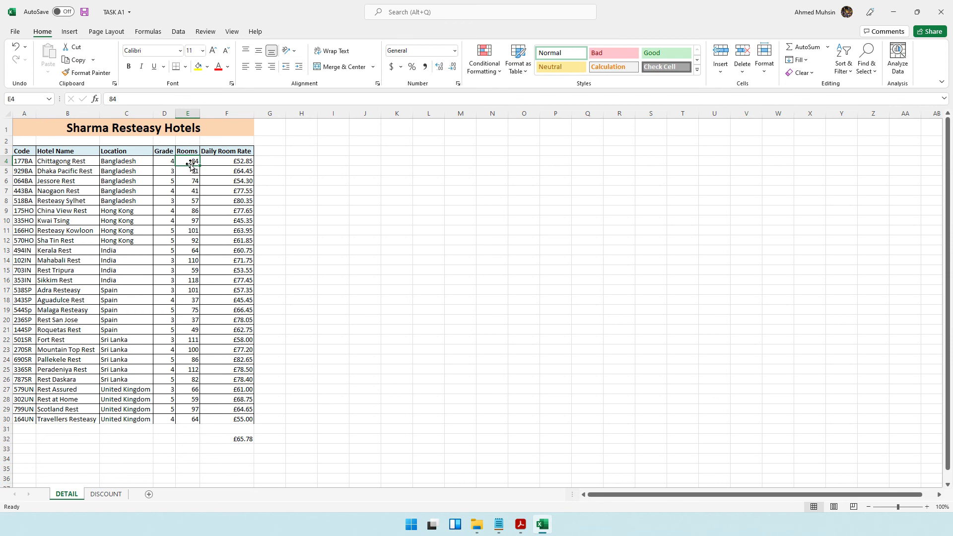
pyautogui.click(225, 161)
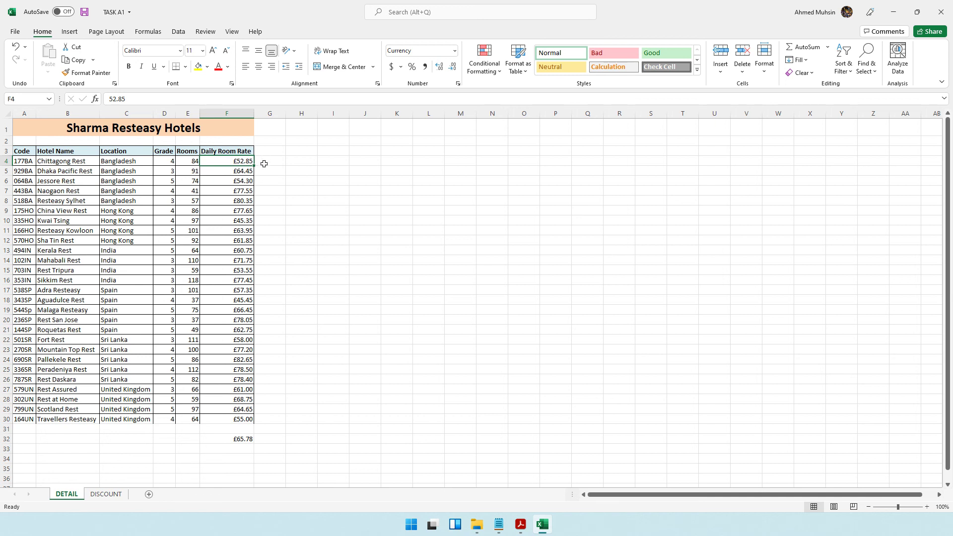
# - Enter the formula =80%*E4*F4 in cell G4 to calculate the first hotel's daily income
pyautogui.click(265, 162)
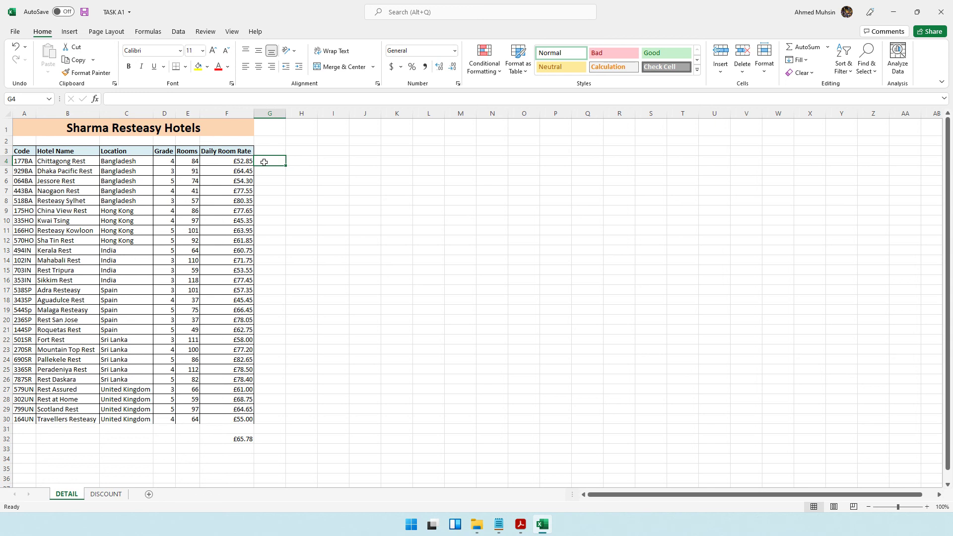
pyautogui.write('=')
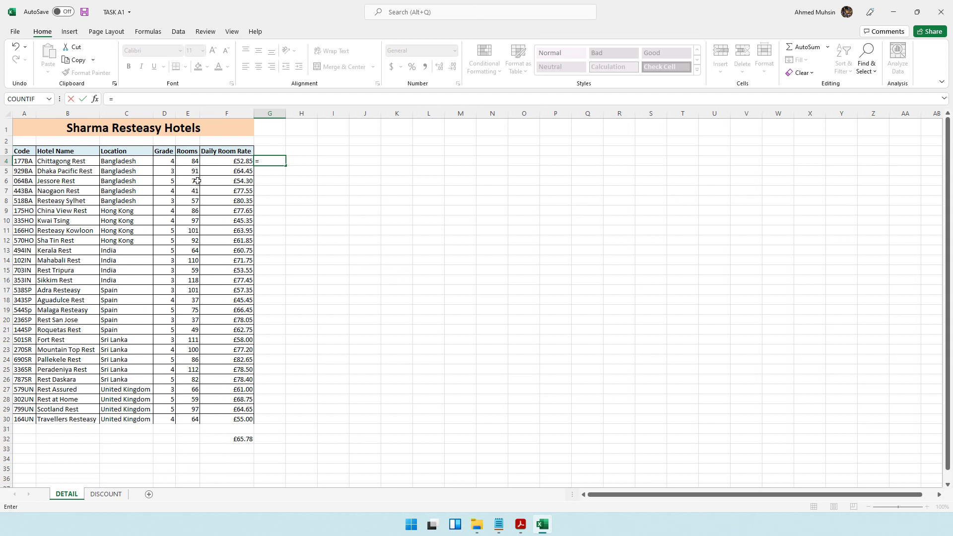
pyautogui.write('80%*')
pyautogui.click(194, 161)
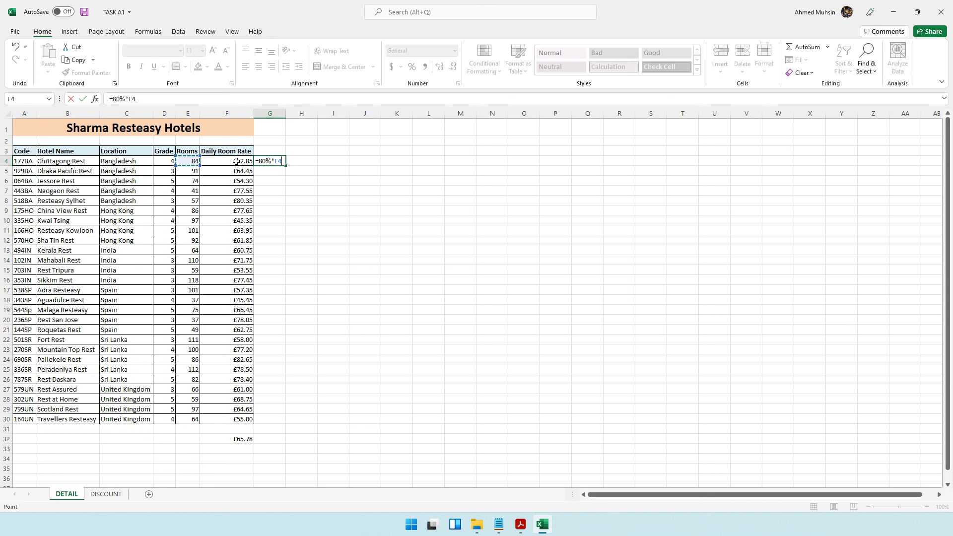
pyautogui.write('*')
pyautogui.click(226, 161)
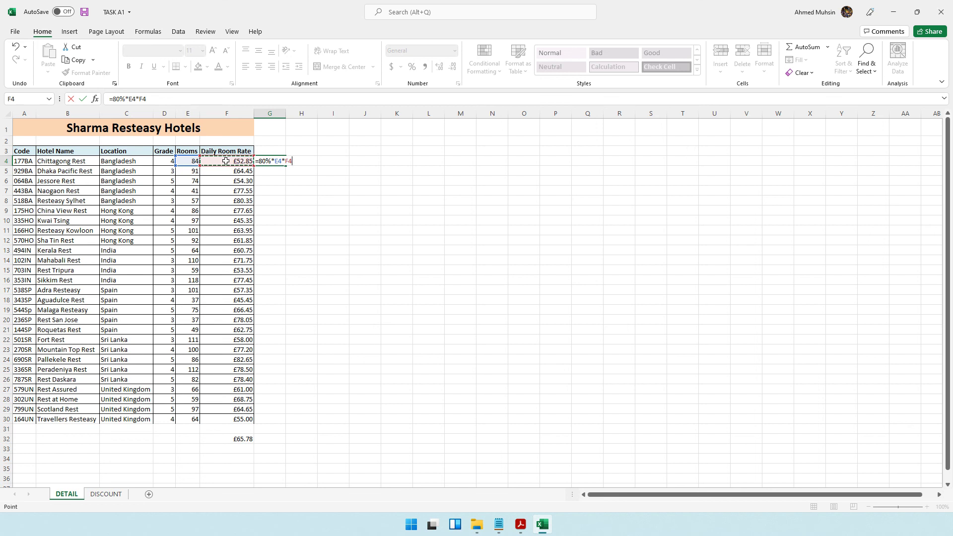
pyautogui.press('Return')
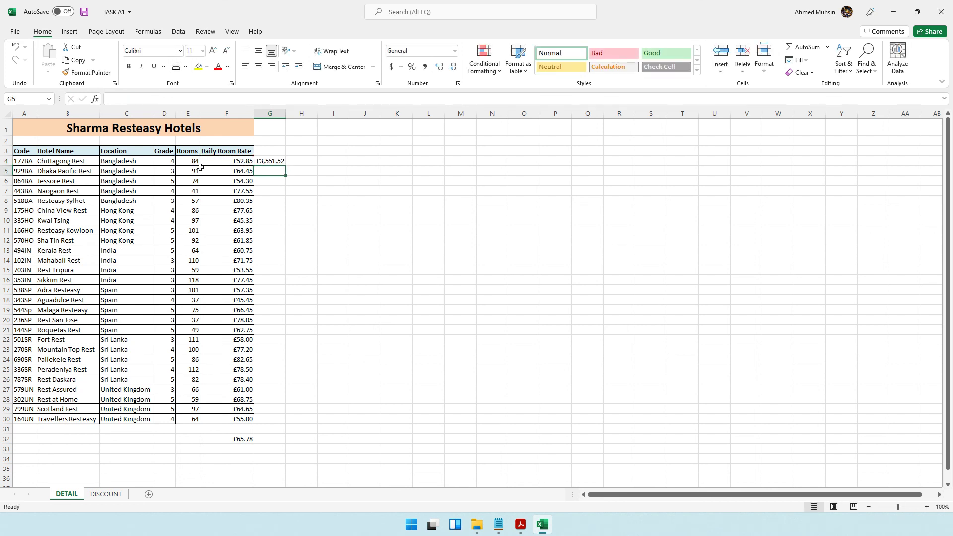
# - Check the total daily income instruction of Task A2a in the question paper, and return to the DETAIL worksheet in Excel
pyautogui.click(274, 164)
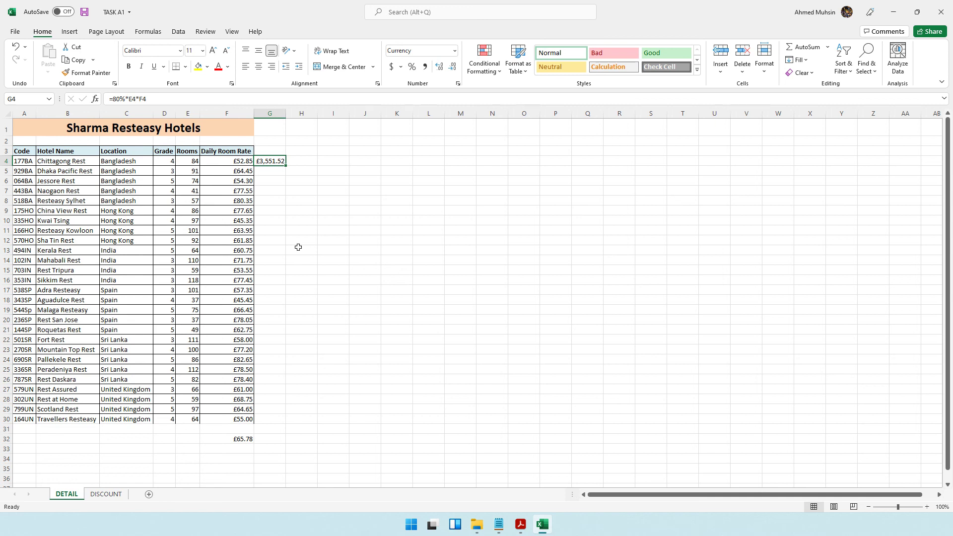
pyautogui.click(520, 524)
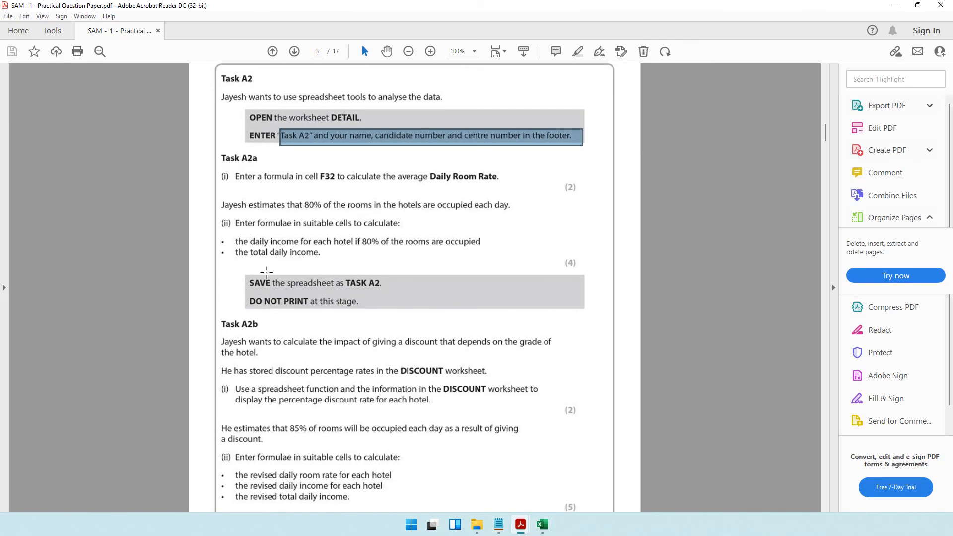
pyautogui.moveTo(235, 252); pyautogui.dragTo(327, 258)
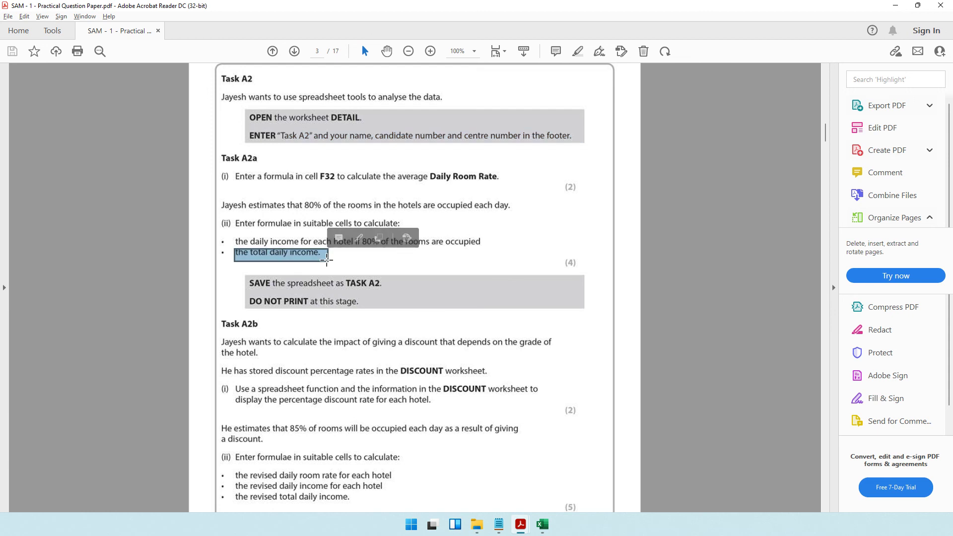
pyautogui.click(271, 257)
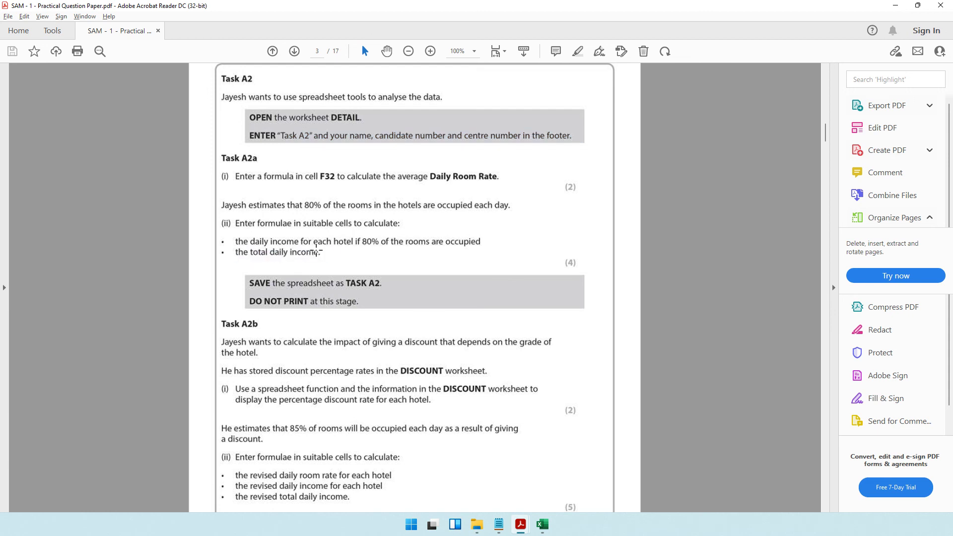
pyautogui.click(896, 6)
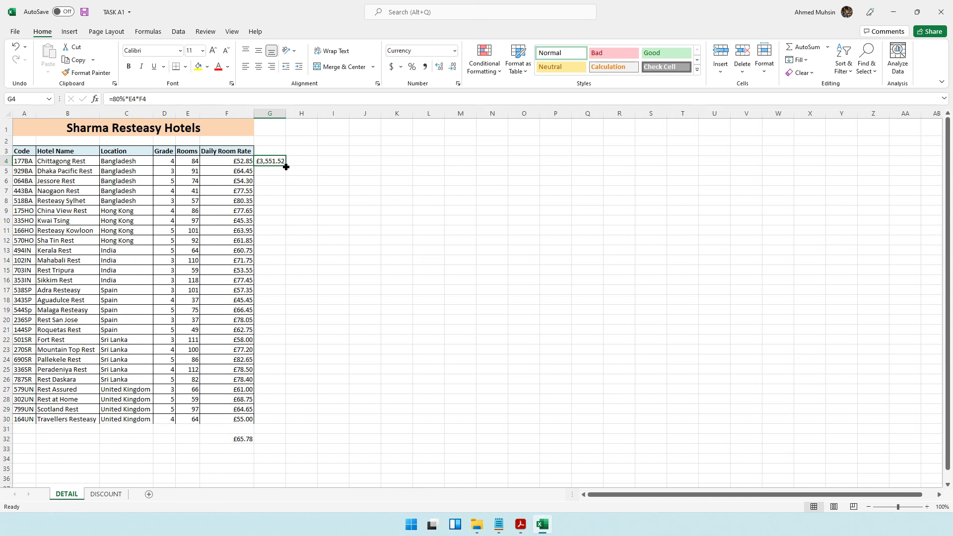
# - Fill the daily income formula from G4 down to G30, and widen column G slightly
pyautogui.moveTo(286, 167); pyautogui.dragTo(292, 428)
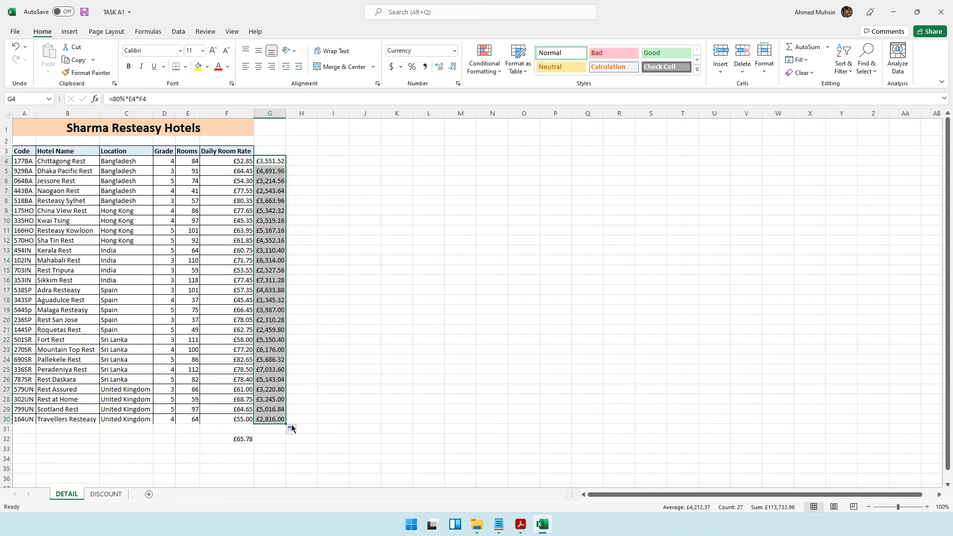
pyautogui.click(273, 298)
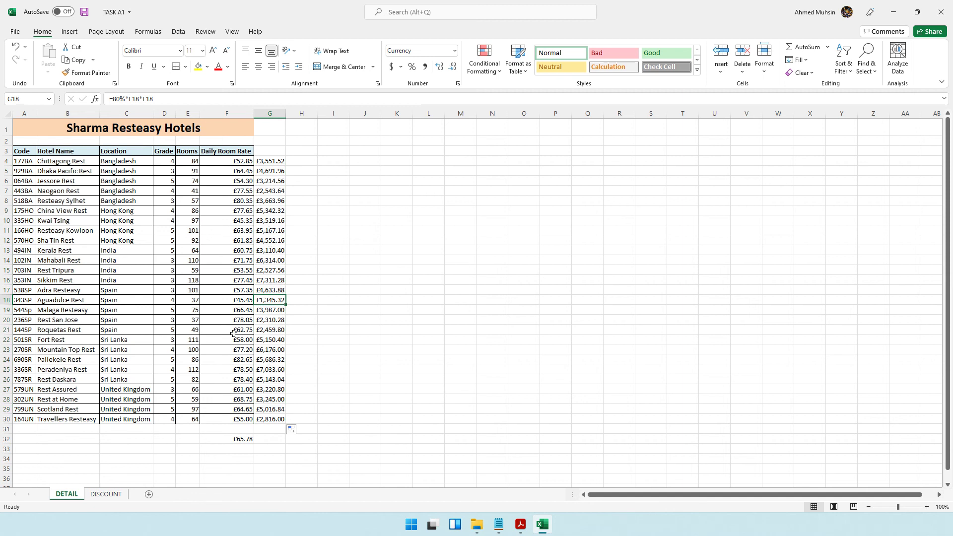
pyautogui.moveTo(286, 118); pyautogui.dragTo(278, 119)
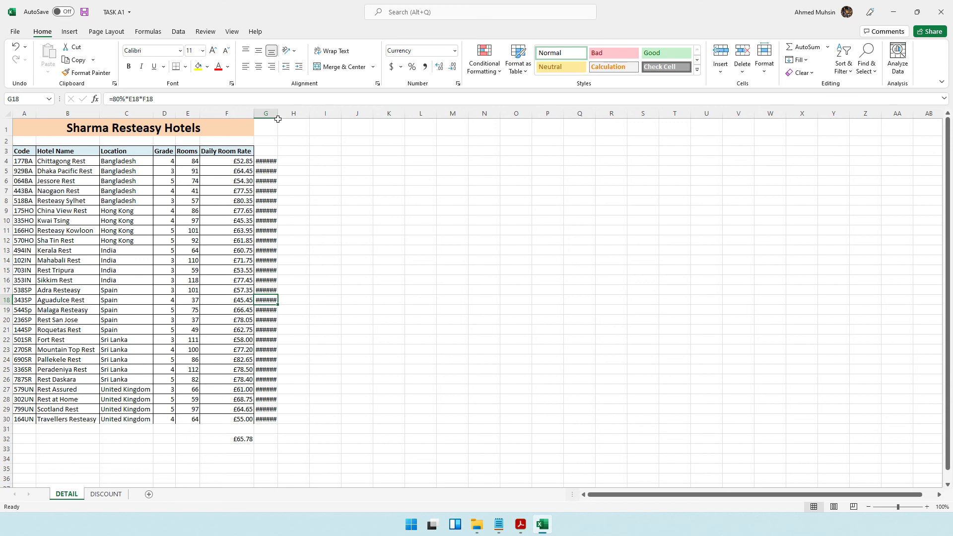
pyautogui.moveTo(278, 119); pyautogui.dragTo(297, 117)
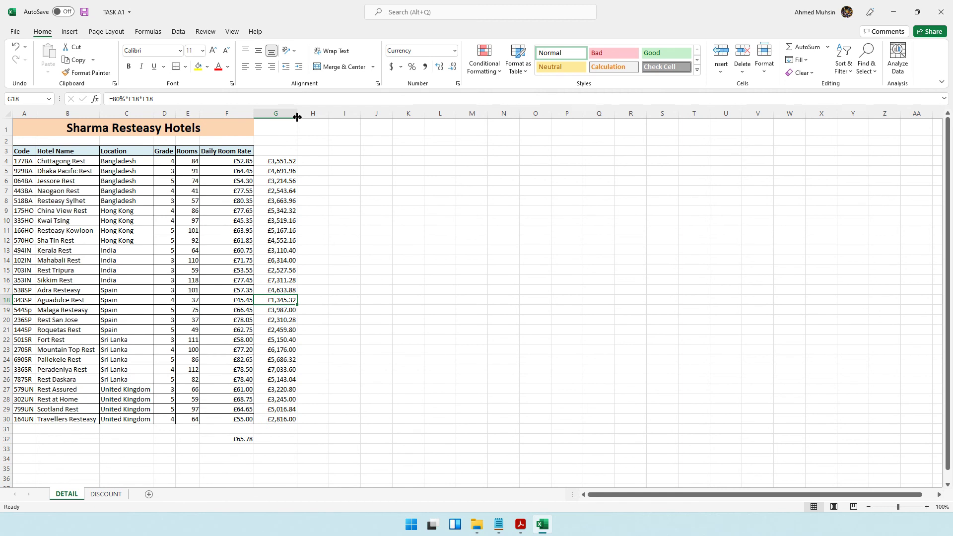
# - Check the daily income wording in the question paper, and enter the heading "Daily Income if 80% of Rooms Occupied" in cell G3 in Excel
pyautogui.click(521, 525)
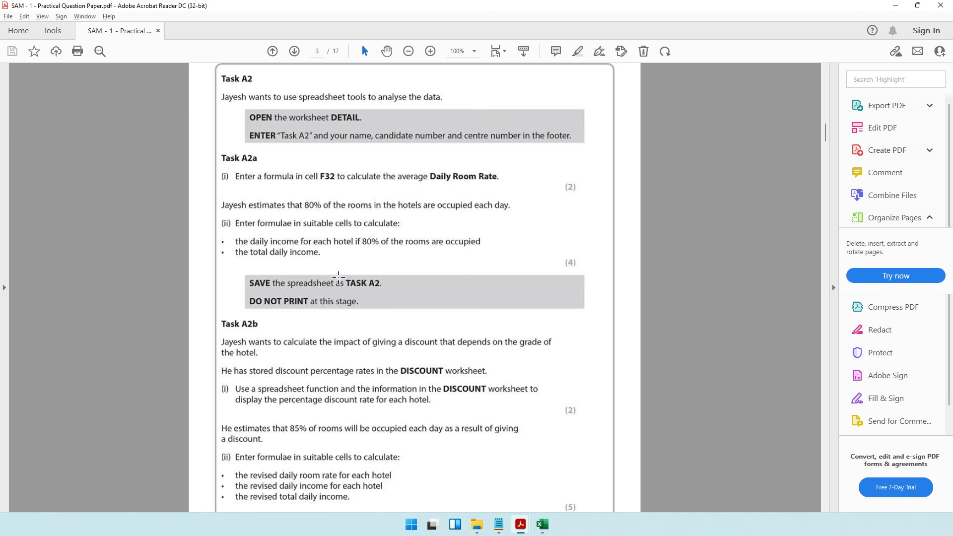
pyautogui.click(896, 6)
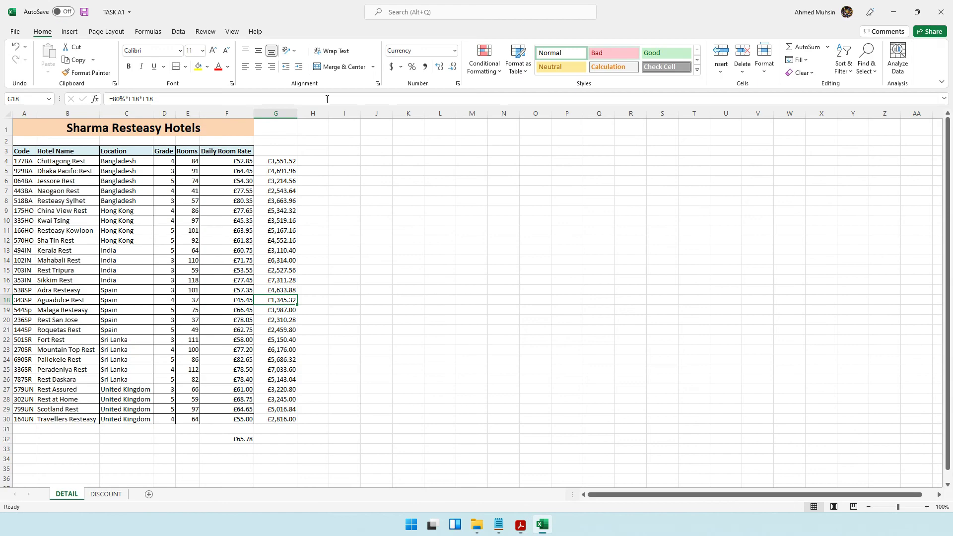
pyautogui.click(270, 147)
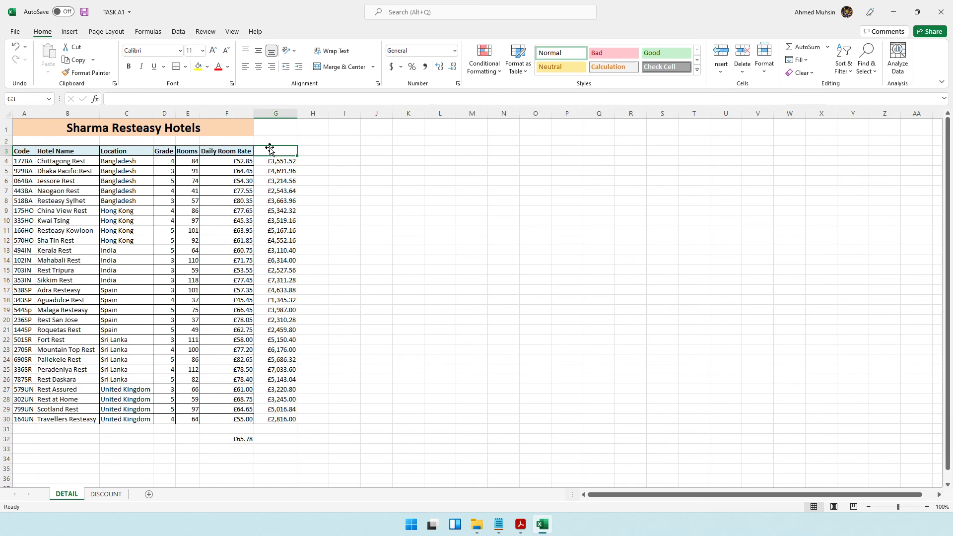
pyautogui.write('Daily Income')
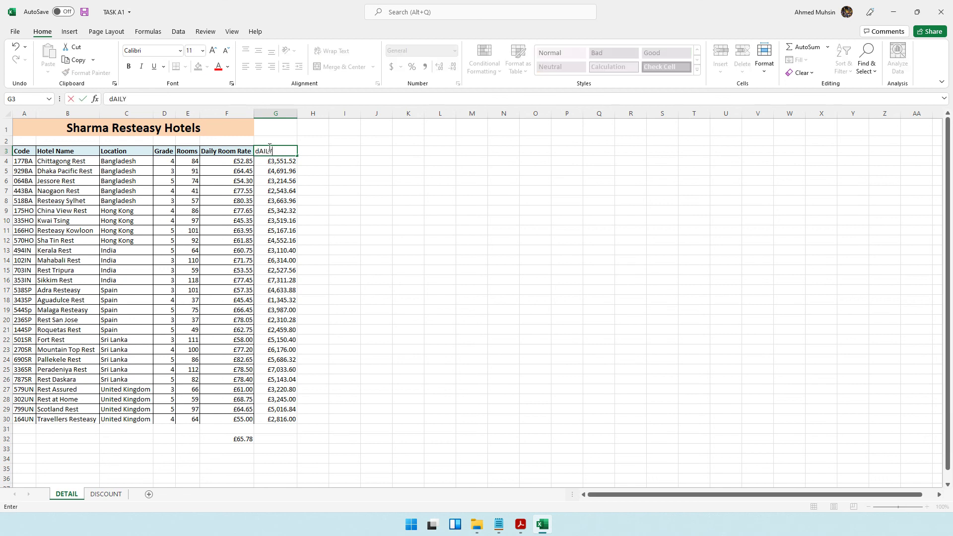
pyautogui.write(' if 80% of Roo')
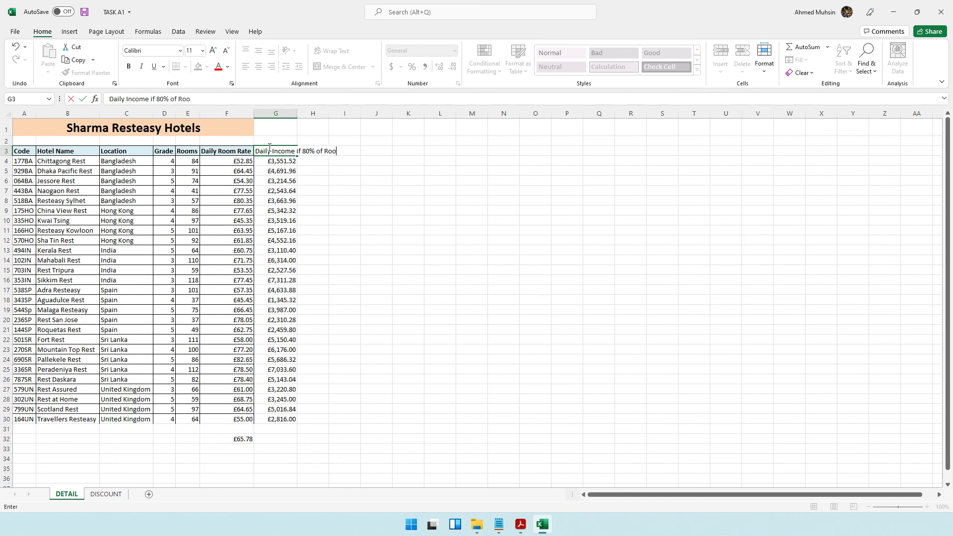
pyautogui.write('ms Occupied')
pyautogui.press('Return')
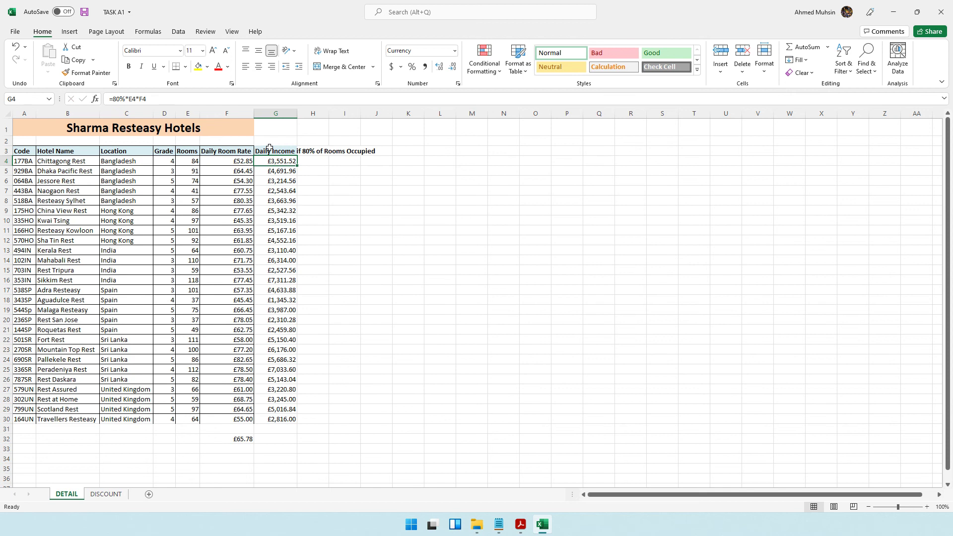
# - Wrap the text of the heading in G3 and widen column G to fit it over three lines
pyautogui.click(270, 149)
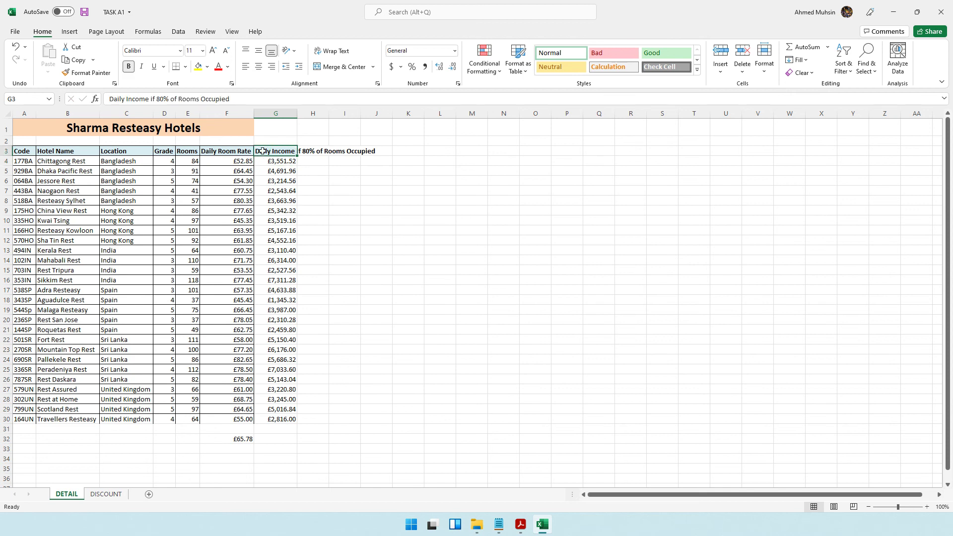
pyautogui.click(341, 53)
pyautogui.moveTo(298, 113); pyautogui.dragTo(308, 114)
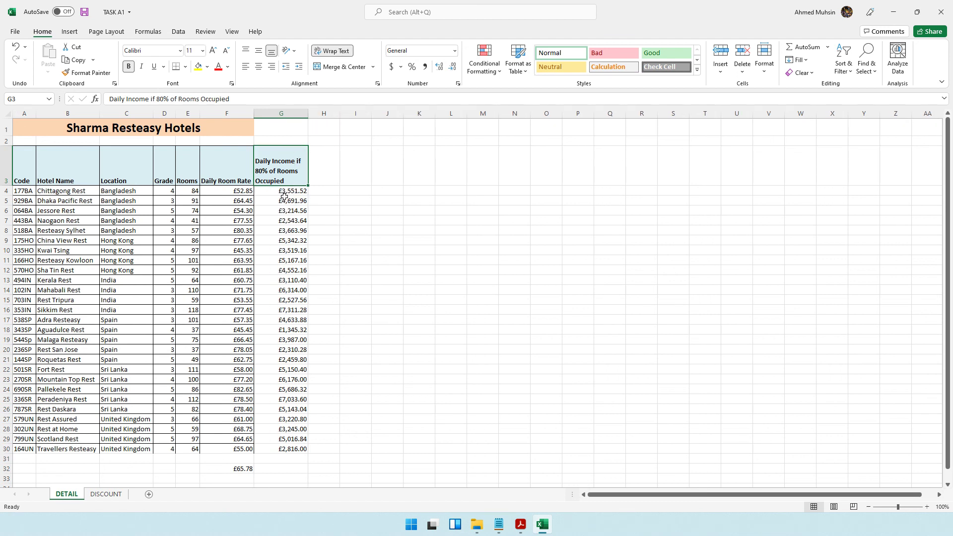
pyautogui.moveTo(285, 194); pyautogui.dragTo(284, 449)
pyautogui.click(282, 399)
# - Check the save instruction in the question paper, and save the workbook in Excel under the new name TASK A2
pyautogui.click(521, 525)
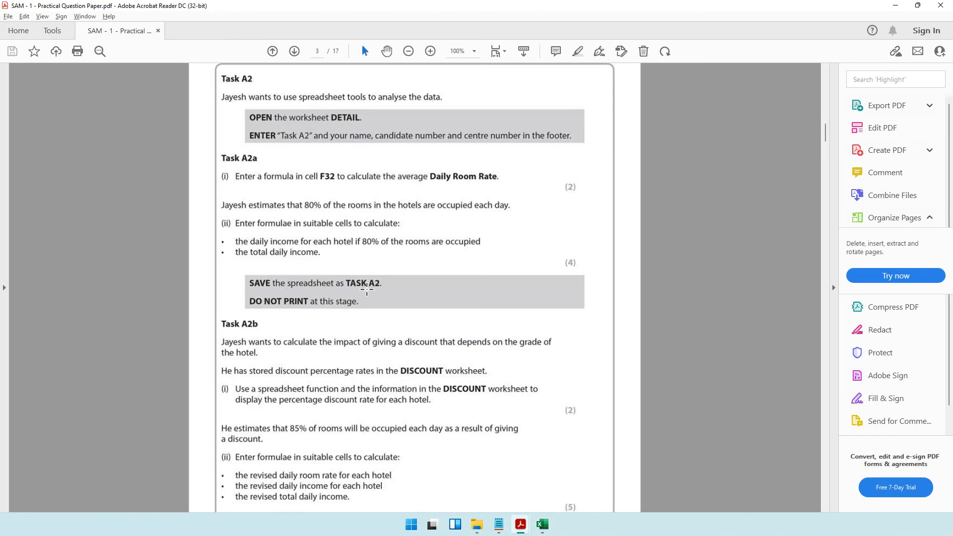
pyautogui.click(895, 5)
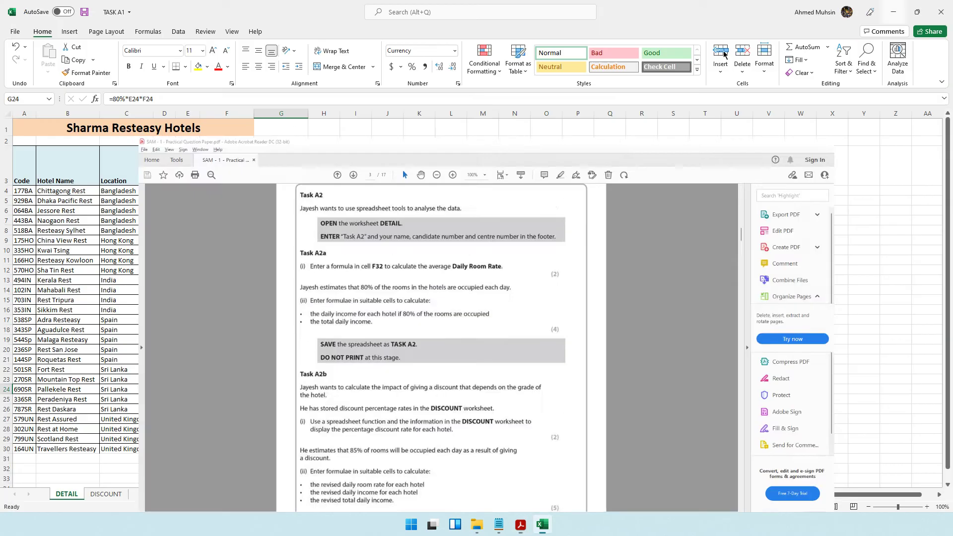
pyautogui.click(164, 328)
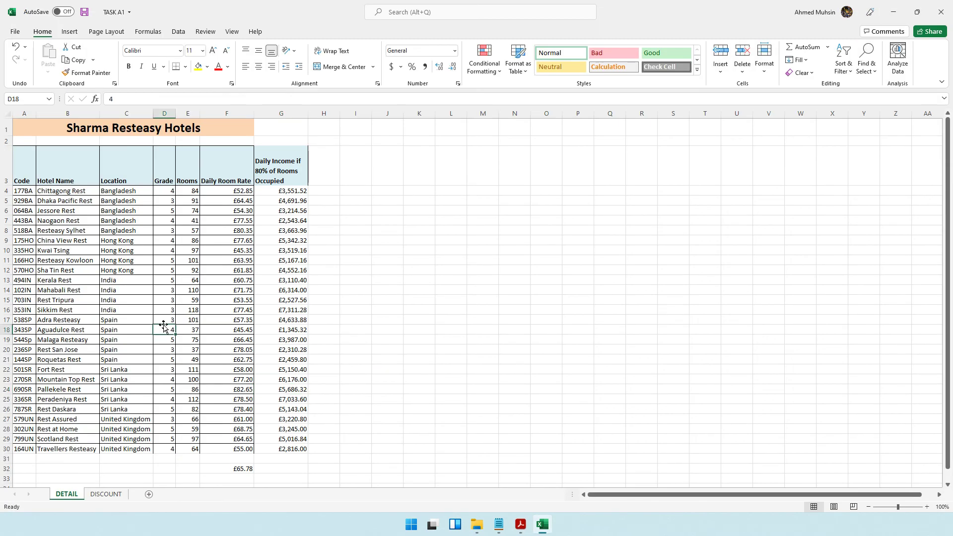
pyautogui.press('F12')
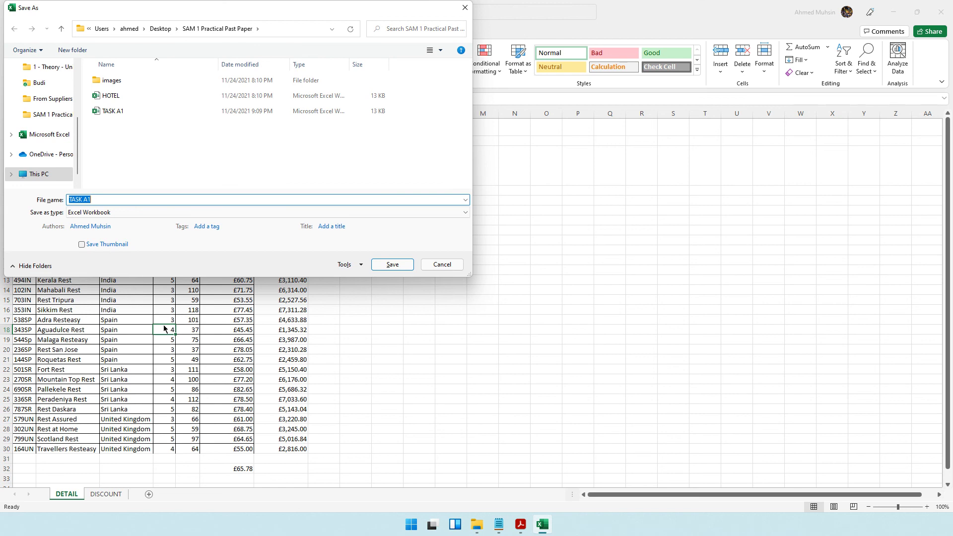
pyautogui.click(113, 201)
pyautogui.press('BackSpace')
pyautogui.write('2')
pyautogui.press('Return')
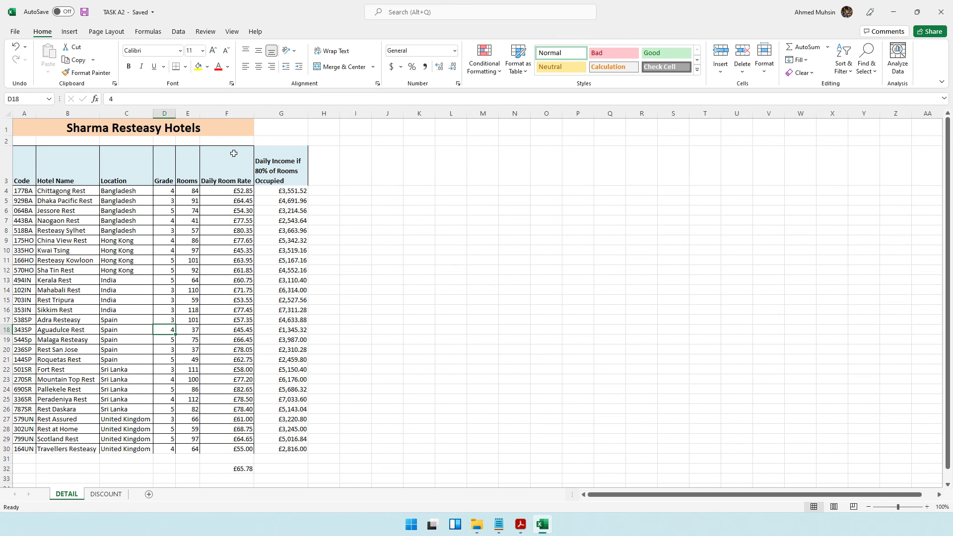
# - Switch to the question paper and read the Task A2b discount instructions
pyautogui.click(520, 524)
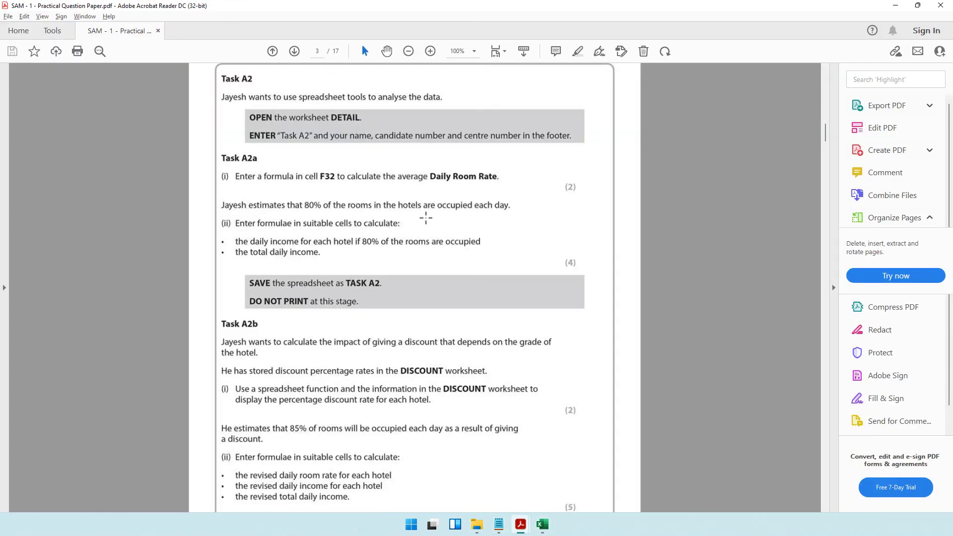
pyautogui.scroll(-3, 426, 217)
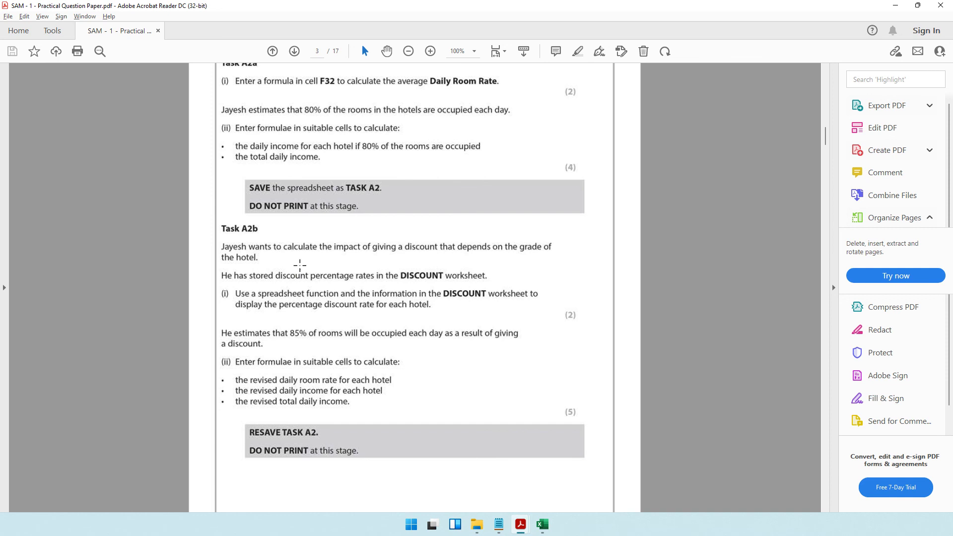